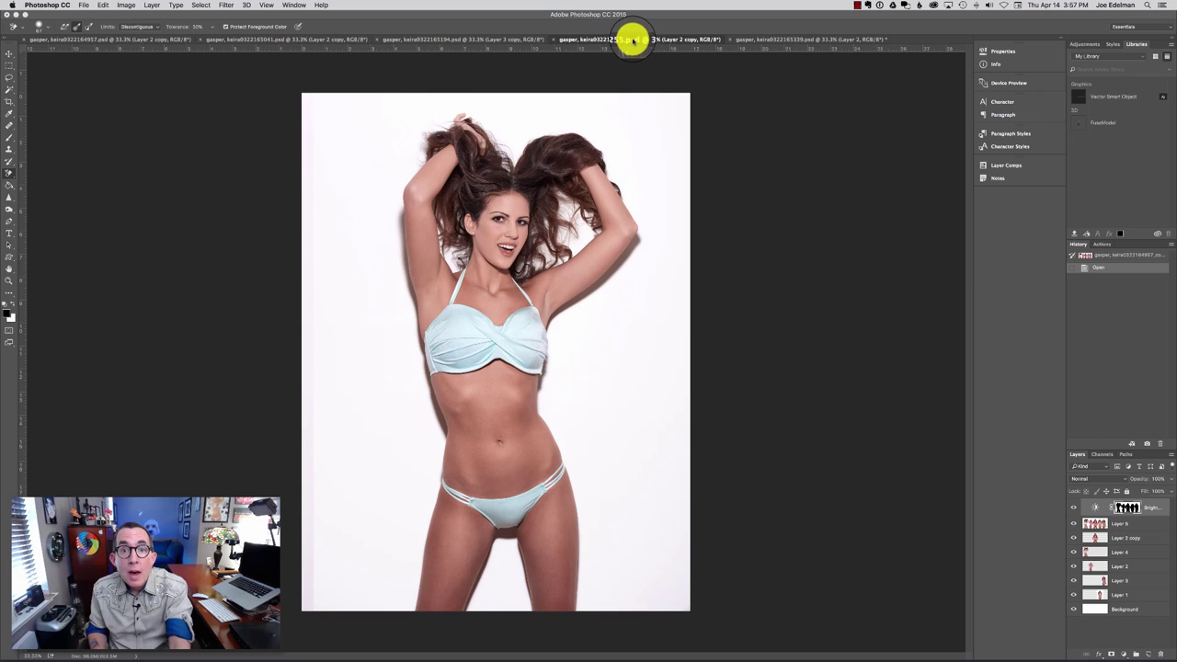
Save the photo of the model in the red bikini as a new file named composite.
left_click(570, 39)
left_click(463, 41)
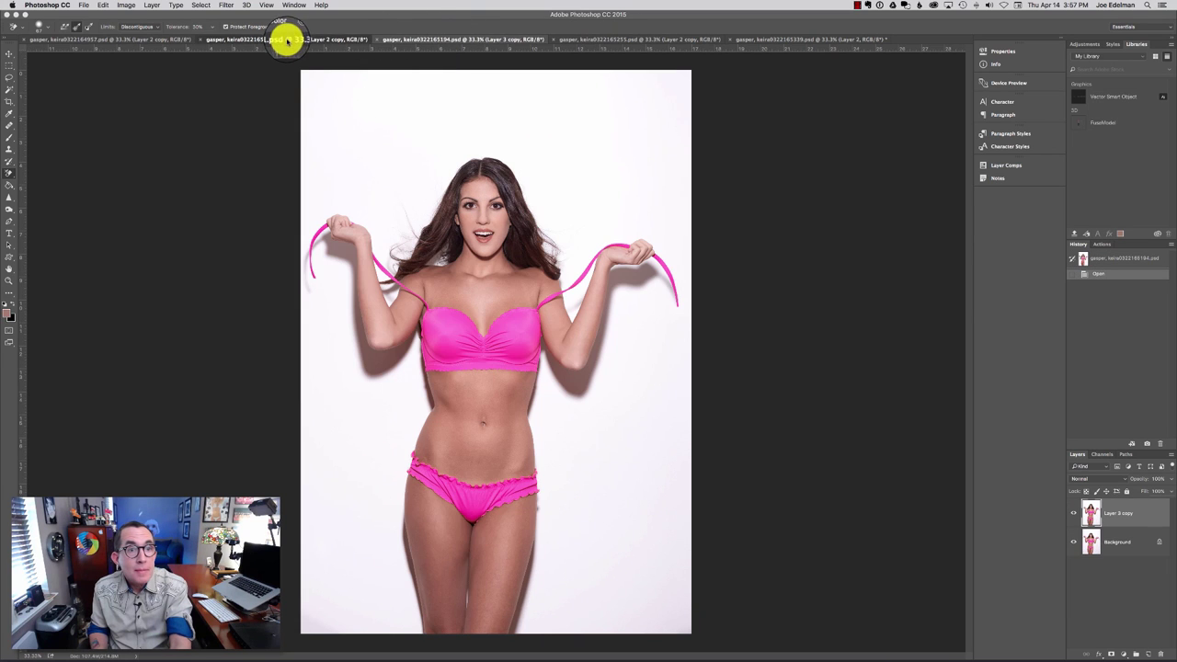
left_click(286, 40)
left_click(137, 40)
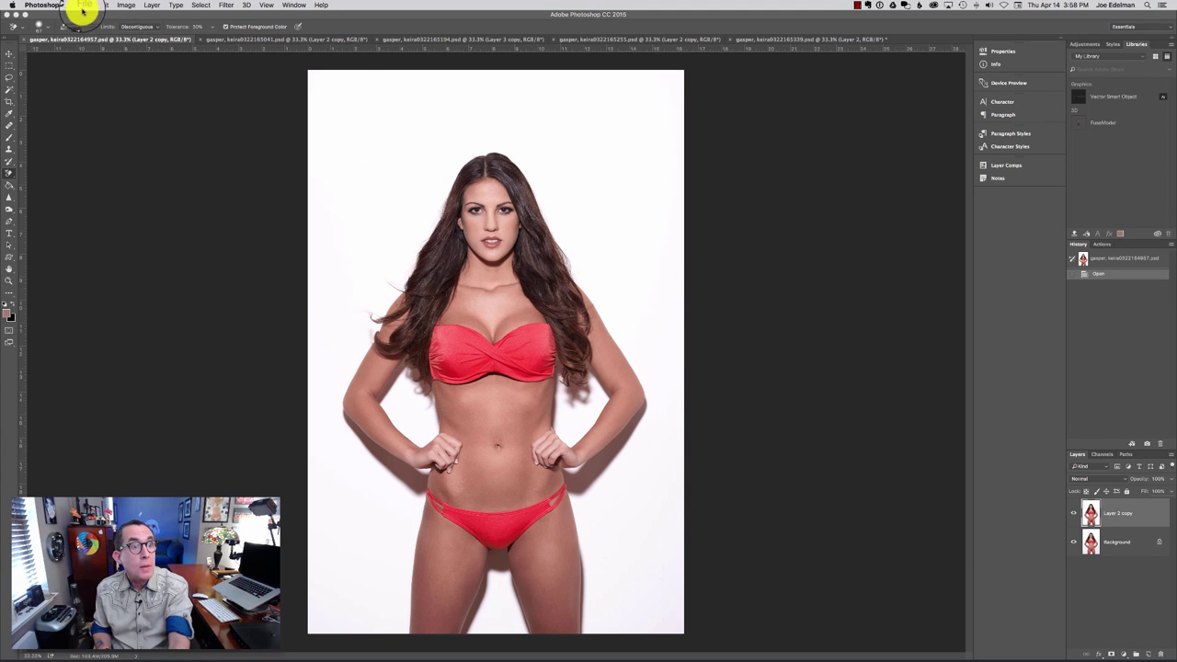
left_click(84, 6)
left_click(101, 100)
type("composite")
key("Return")
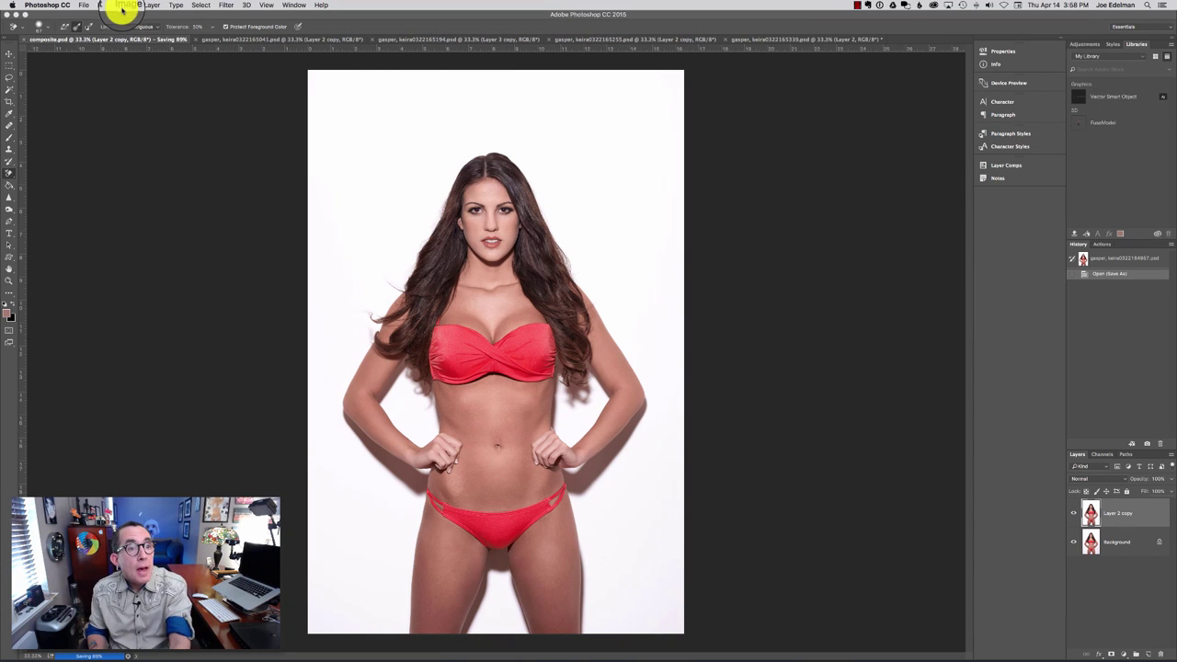
Widen the composite's canvas to 55 inches, keeping the photo centred, and fit it in view.
left_click(127, 7)
left_click(139, 84)
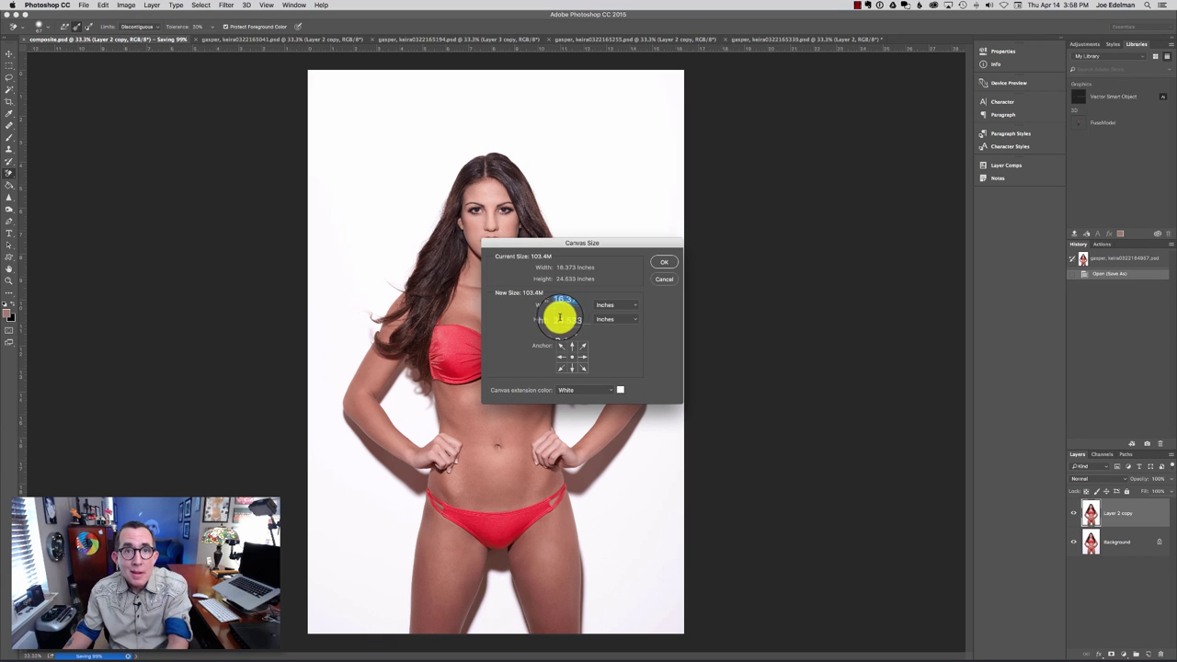
type("55")
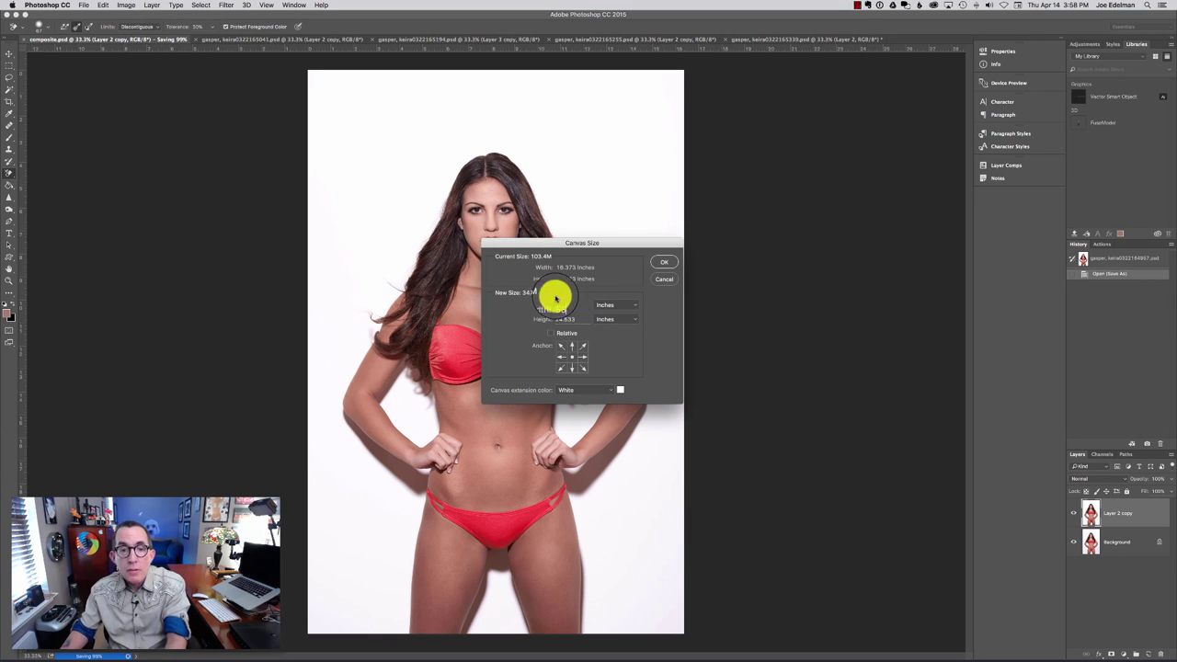
key("Return")
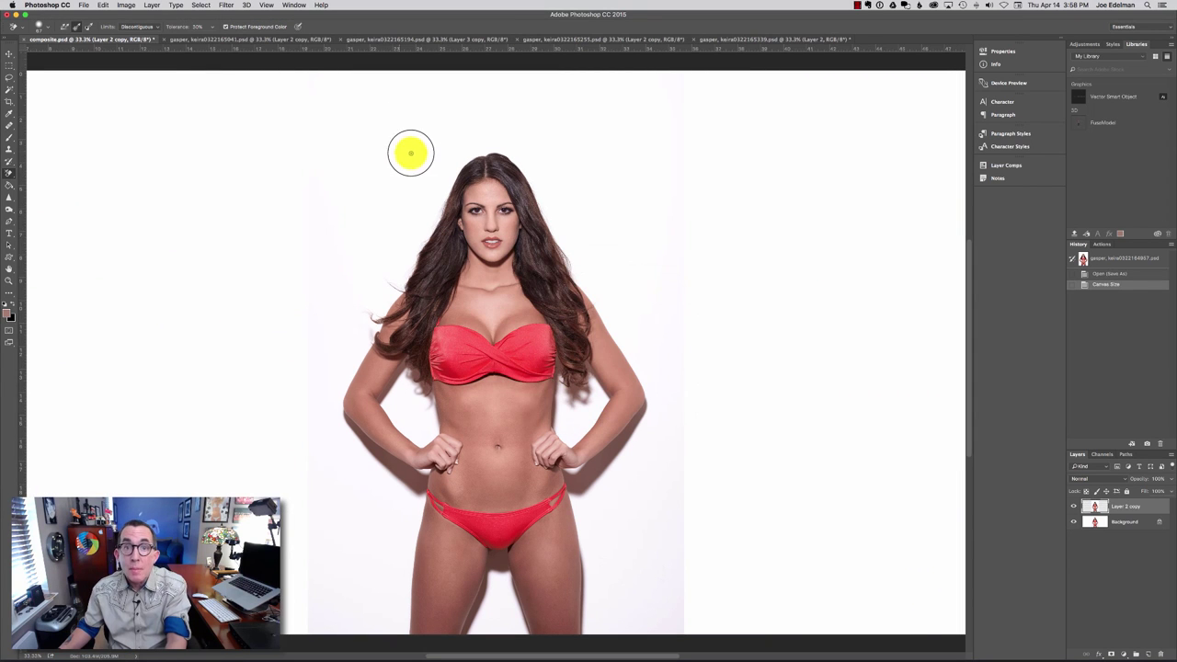
key("super+0")
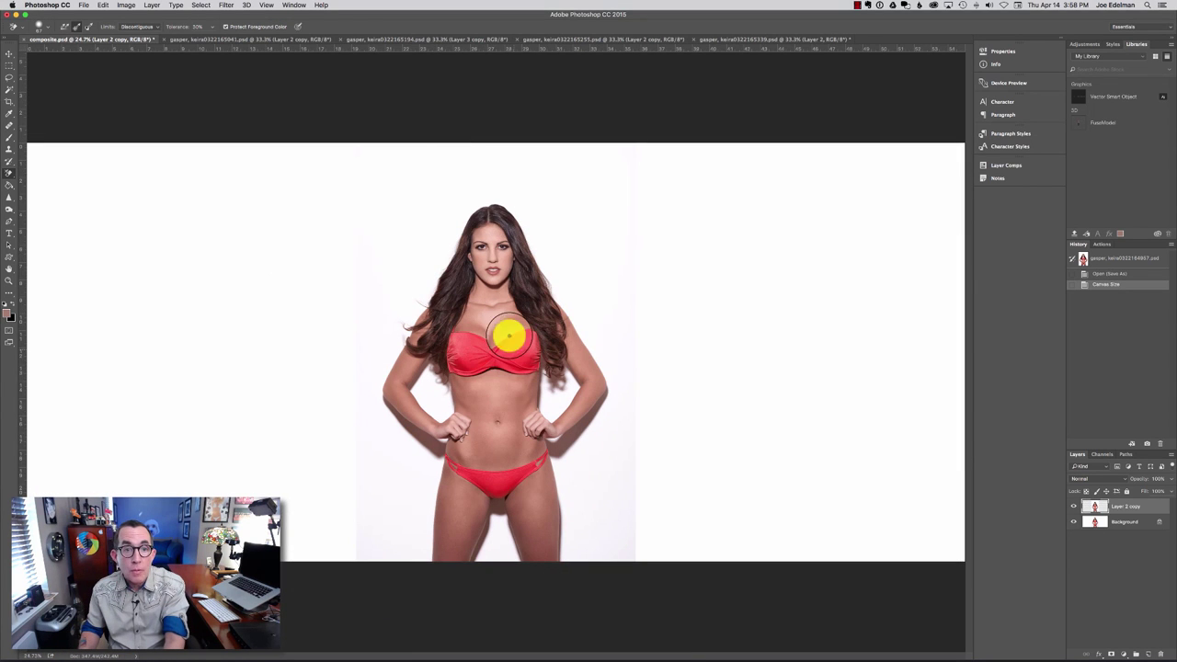
Copy the entire light pink bikini photo and paste it into the composite as a new layer.
left_click(203, 38)
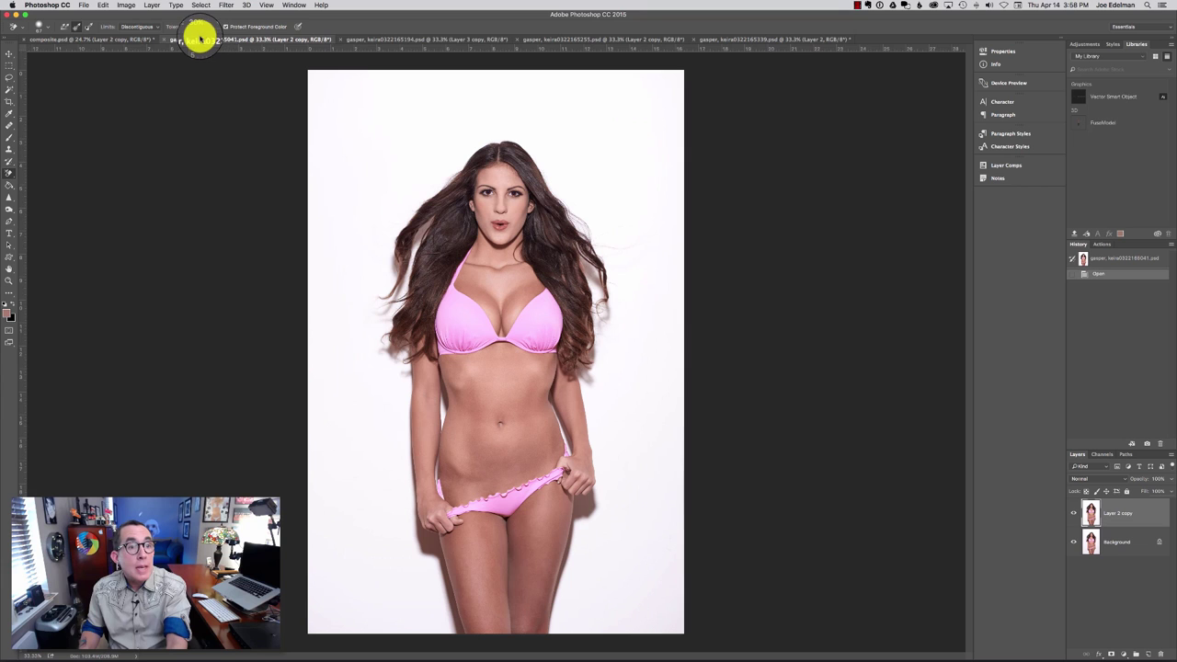
key("super+a")
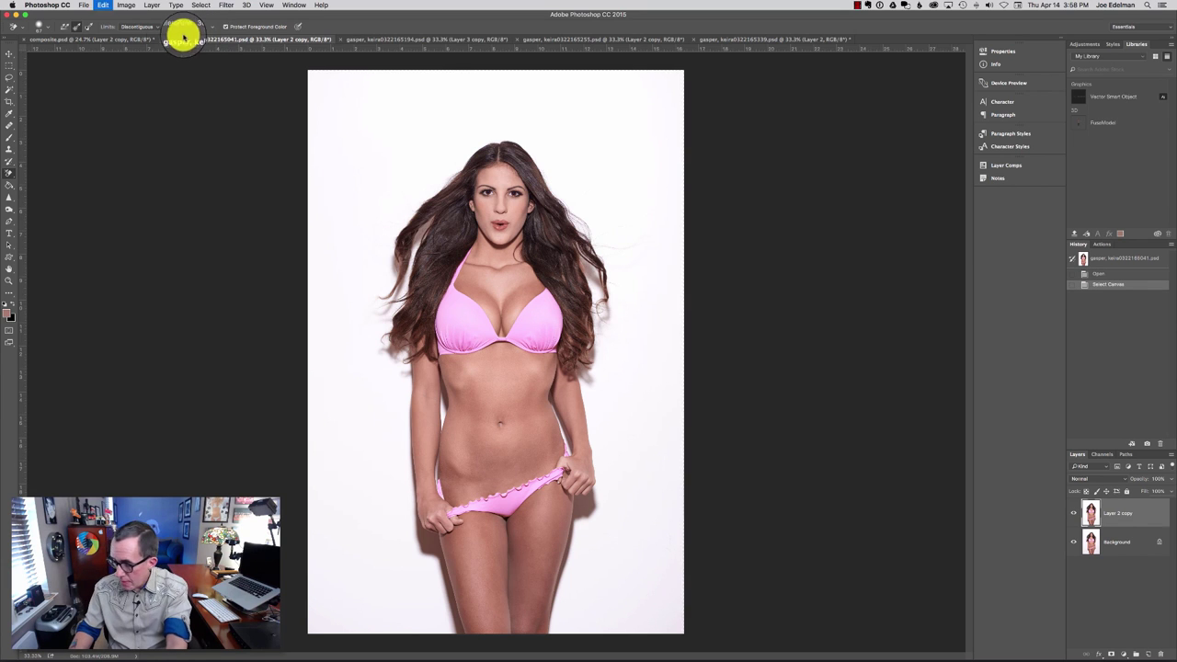
key("super+c")
left_click(127, 40)
key("super+v")
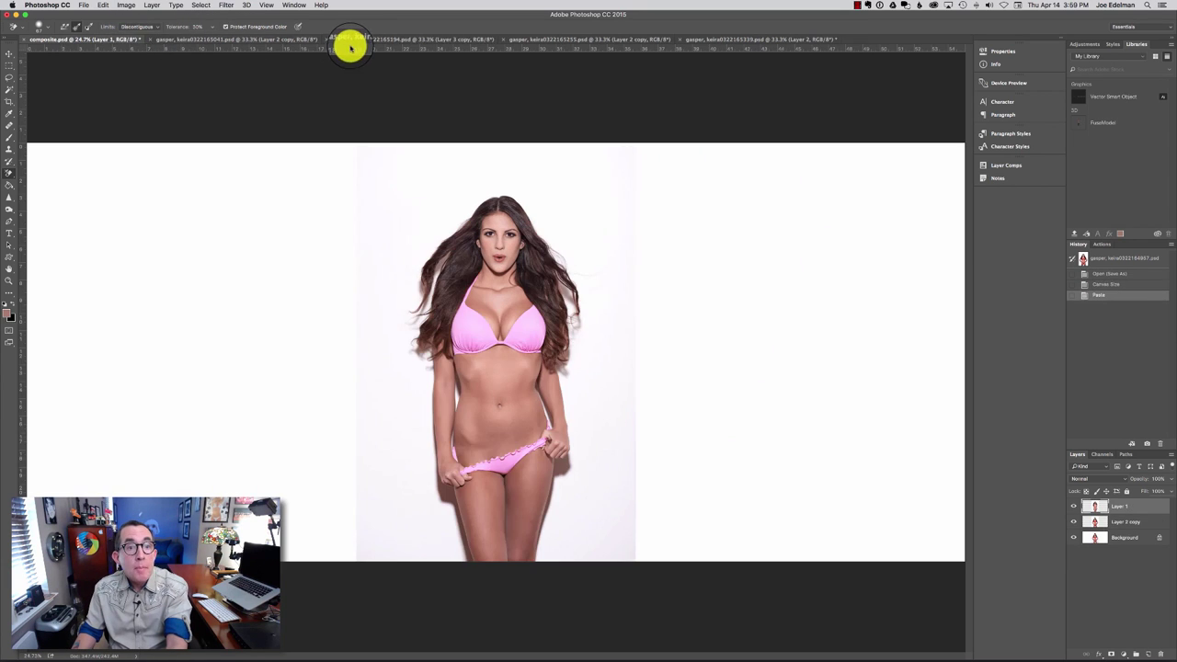
Copy the entire hot pink bikini photo and paste it into the composite as a new layer.
left_click(359, 40)
key("super+a")
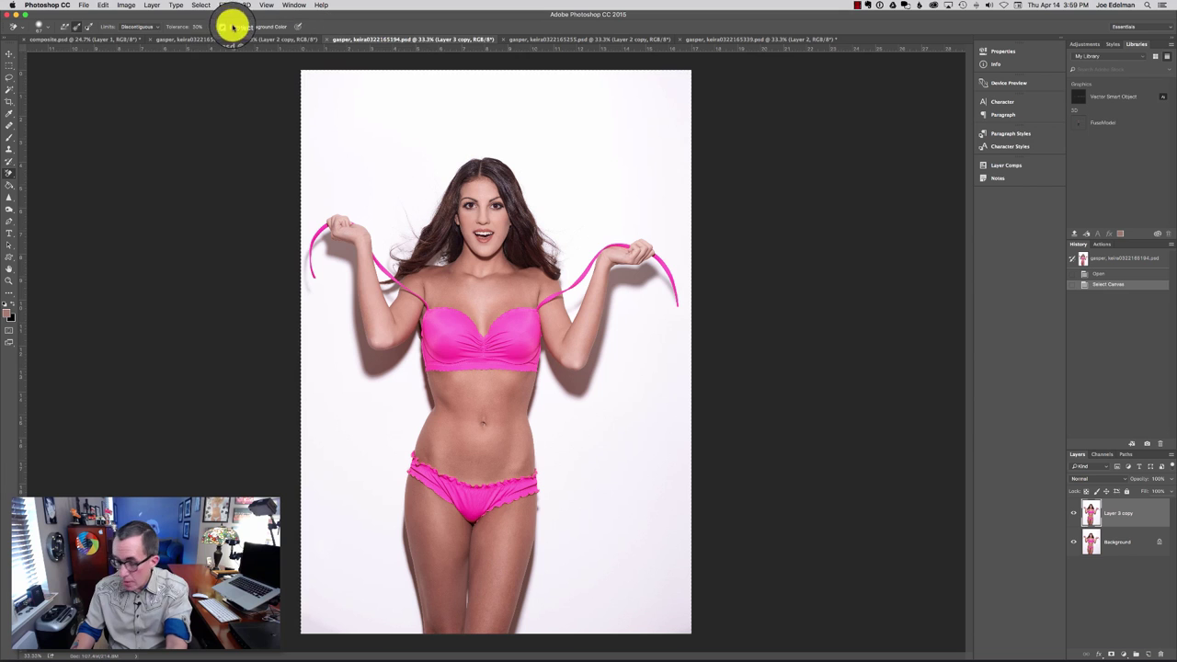
key("super+c")
left_click(127, 40)
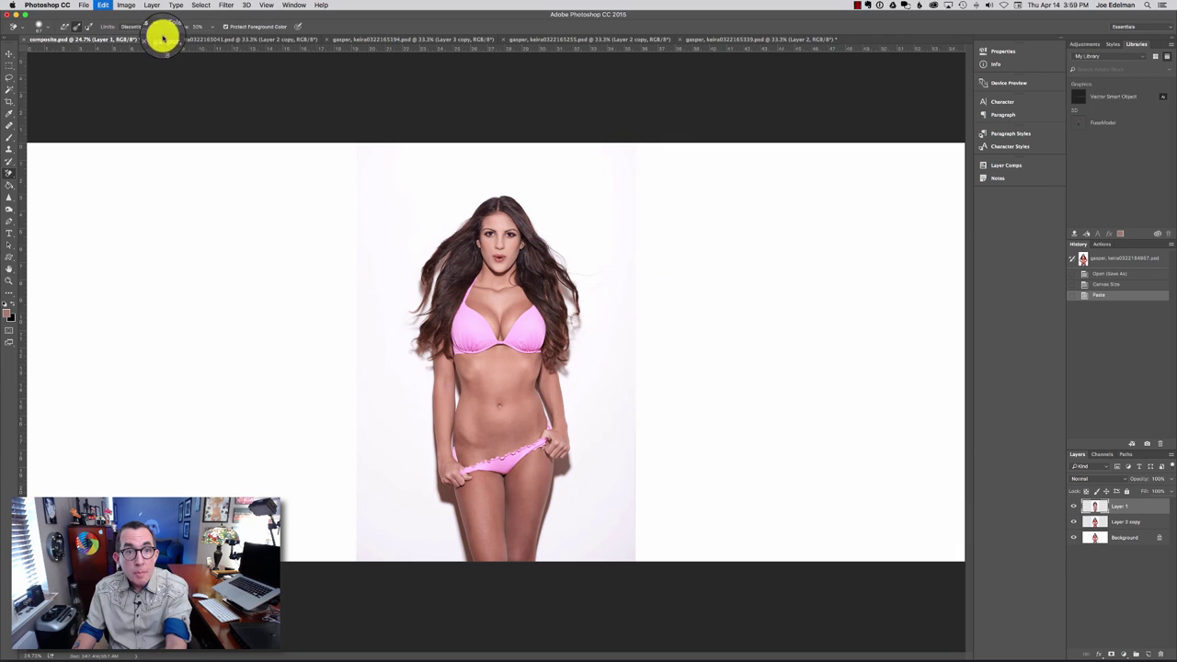
key("super+v")
Copy the entire coral bikini photo and paste it into the composite as a new layer.
left_click(525, 40)
key("super+a")
key("super+c")
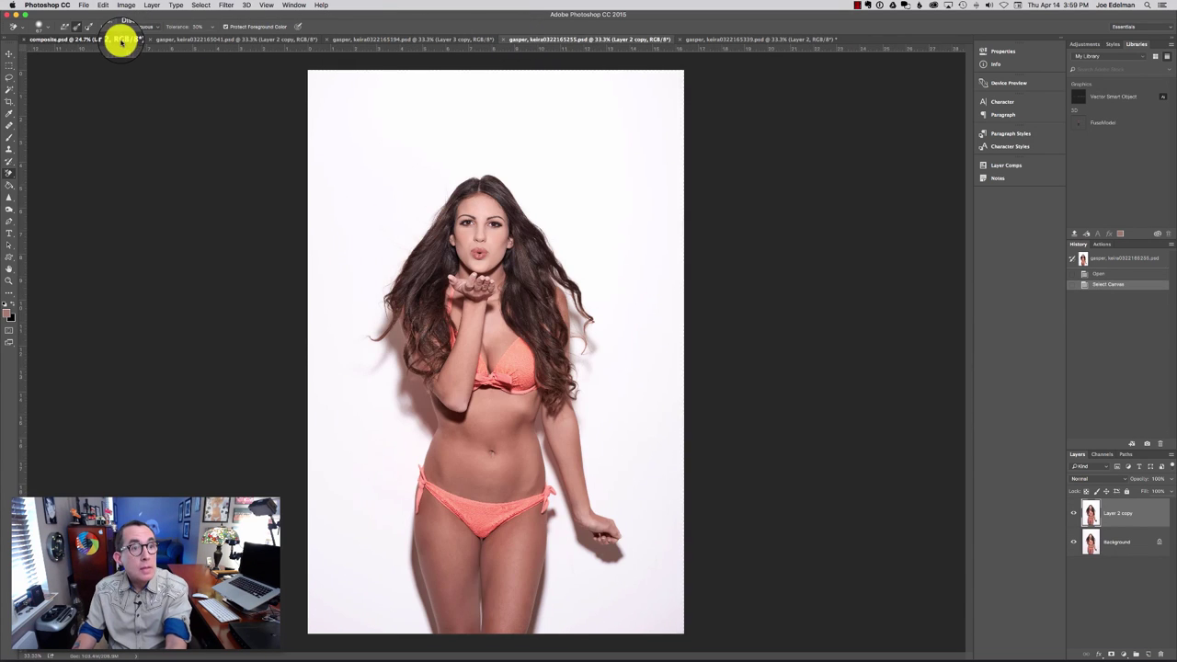
left_click(118, 40)
key("super+v")
Copy the entire light blue bikini photo and paste it into the composite as a new layer.
left_click(721, 40)
key("super+a")
key("super+c")
left_click(105, 40)
key("super+v")
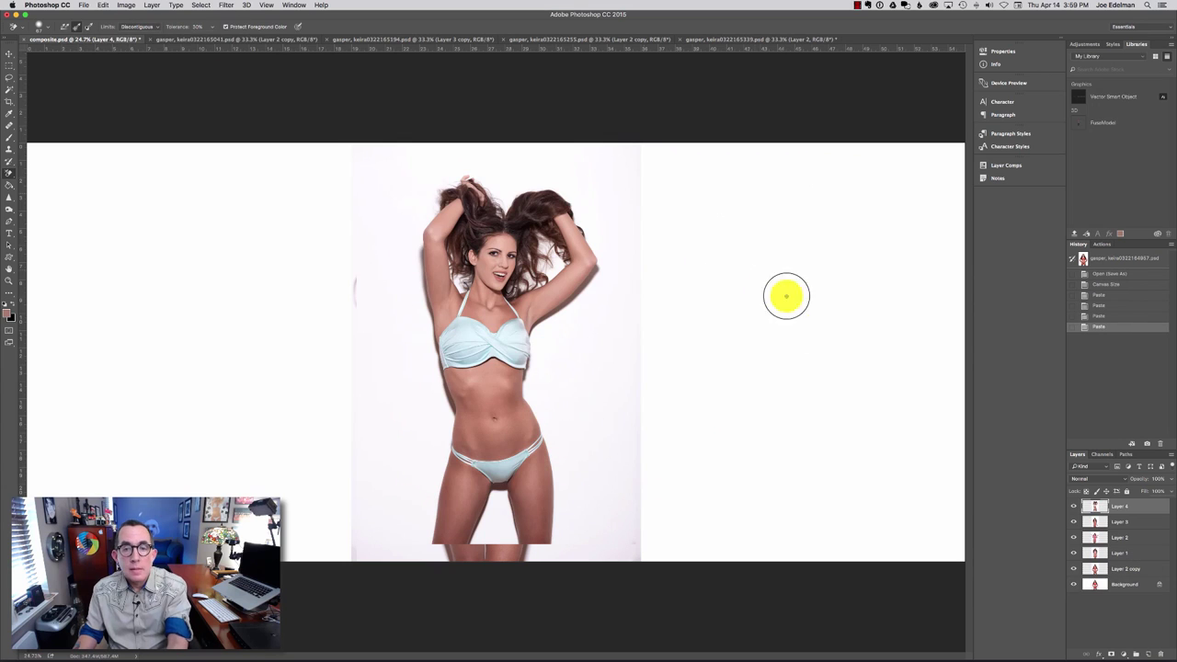
Save the composite and close the four source photos, leaving only composite.psd open.
mouse_move(1074, 507)
left_mouse_down()
mouse_move(1075, 569)
mouse_move(1073, 505)
left_mouse_up()
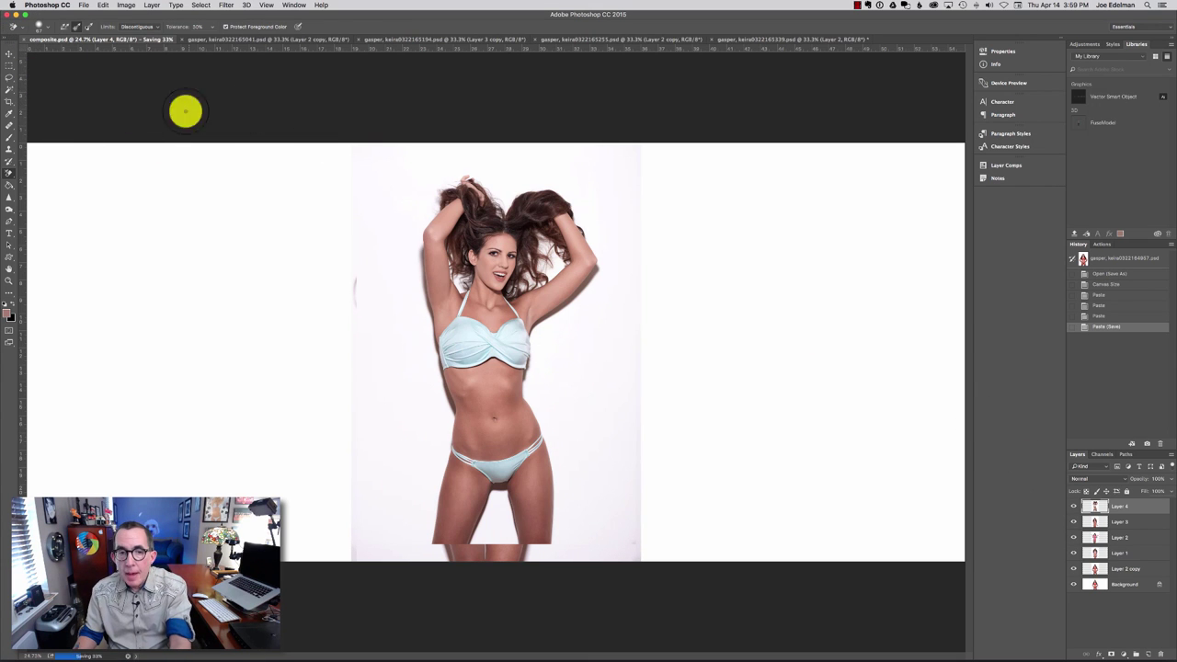
key("super+s")
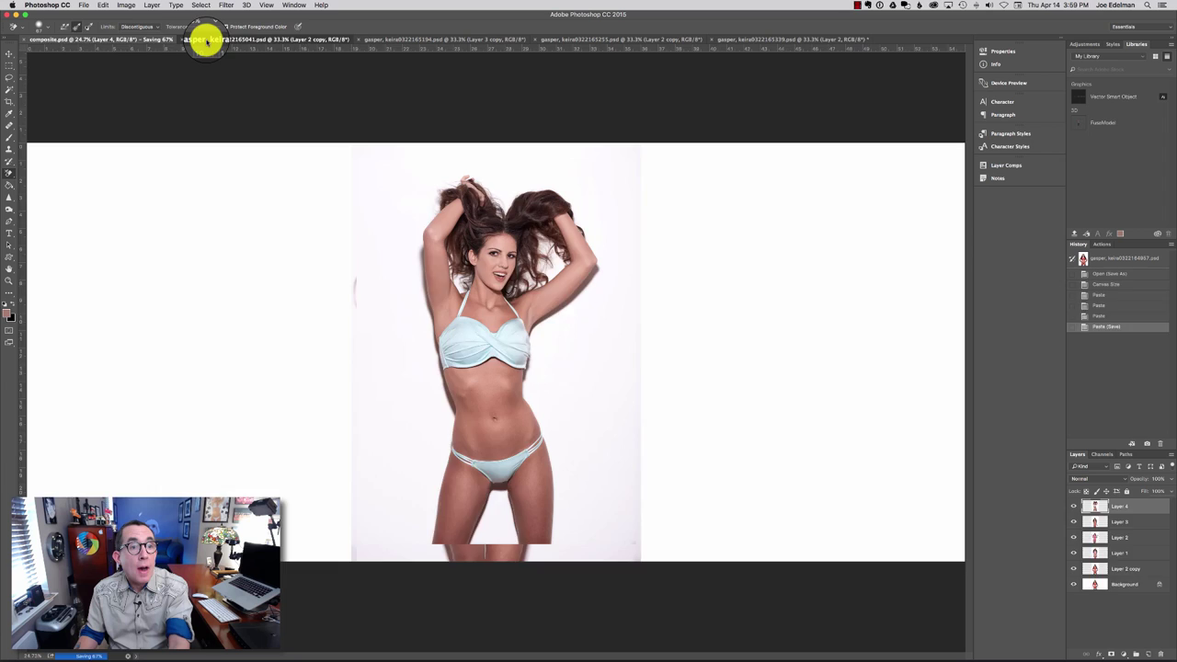
left_click(189, 40)
left_click(187, 41)
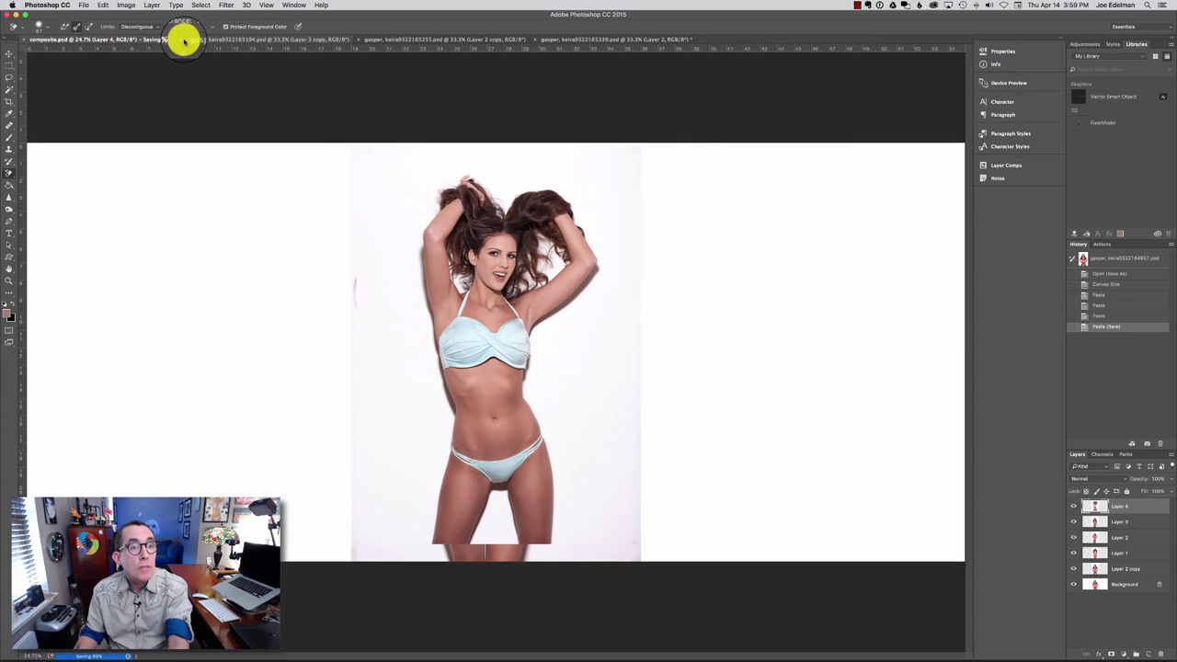
left_click(180, 40)
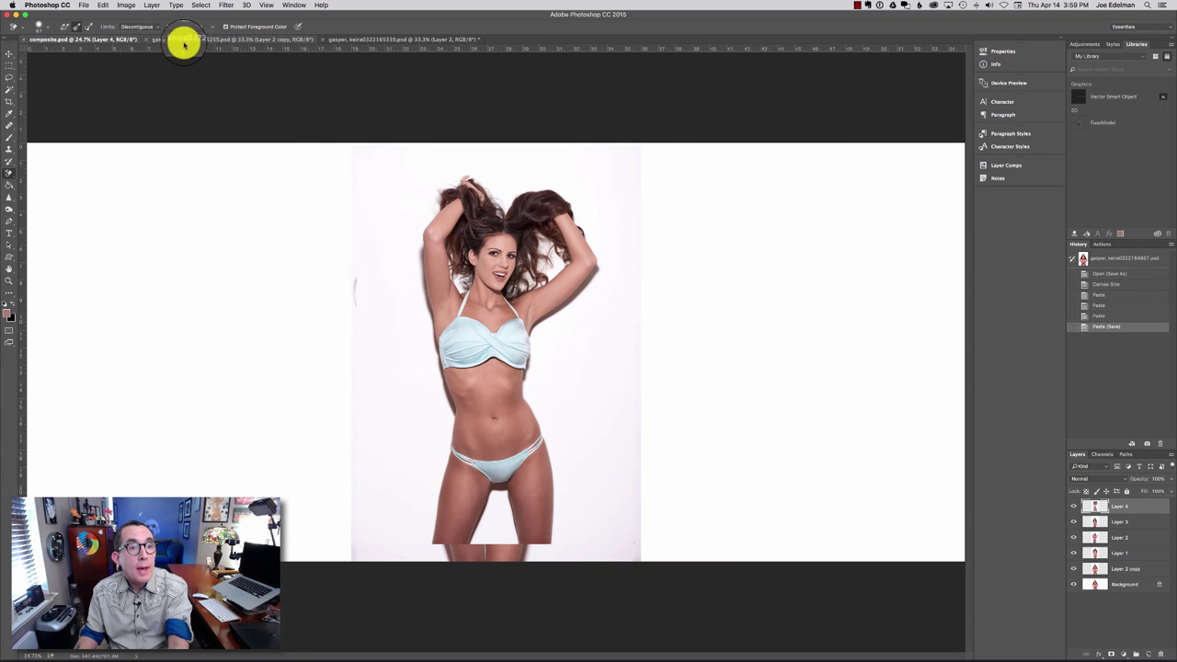
left_click(145, 40)
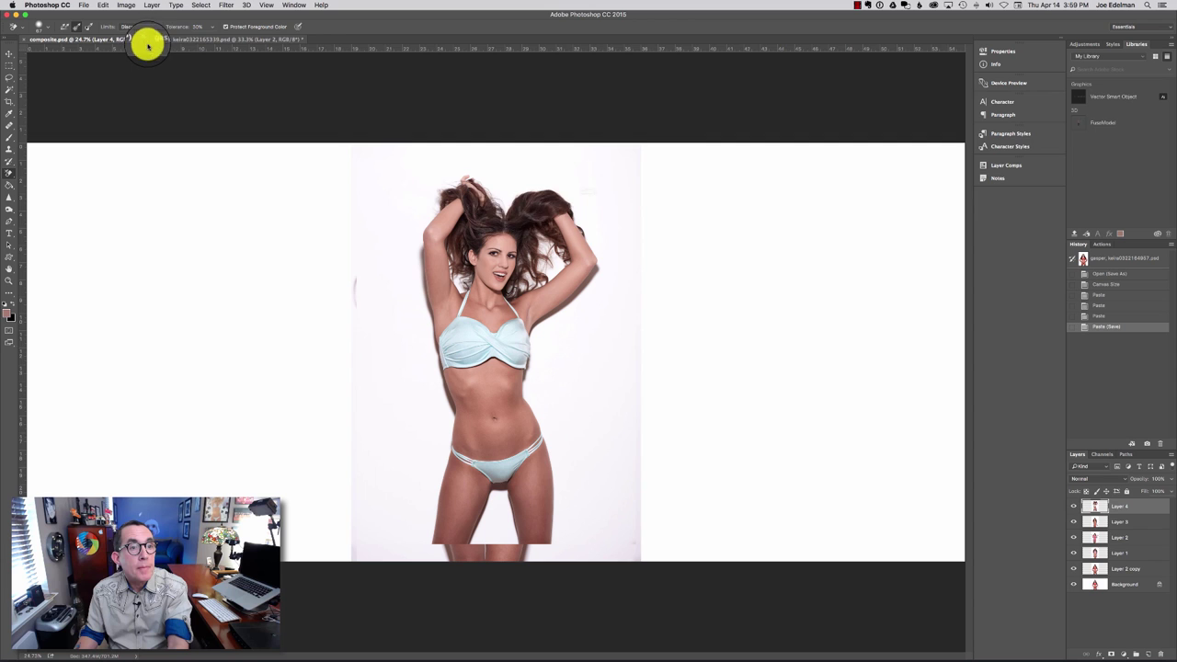
left_click(146, 41)
left_click(557, 210)
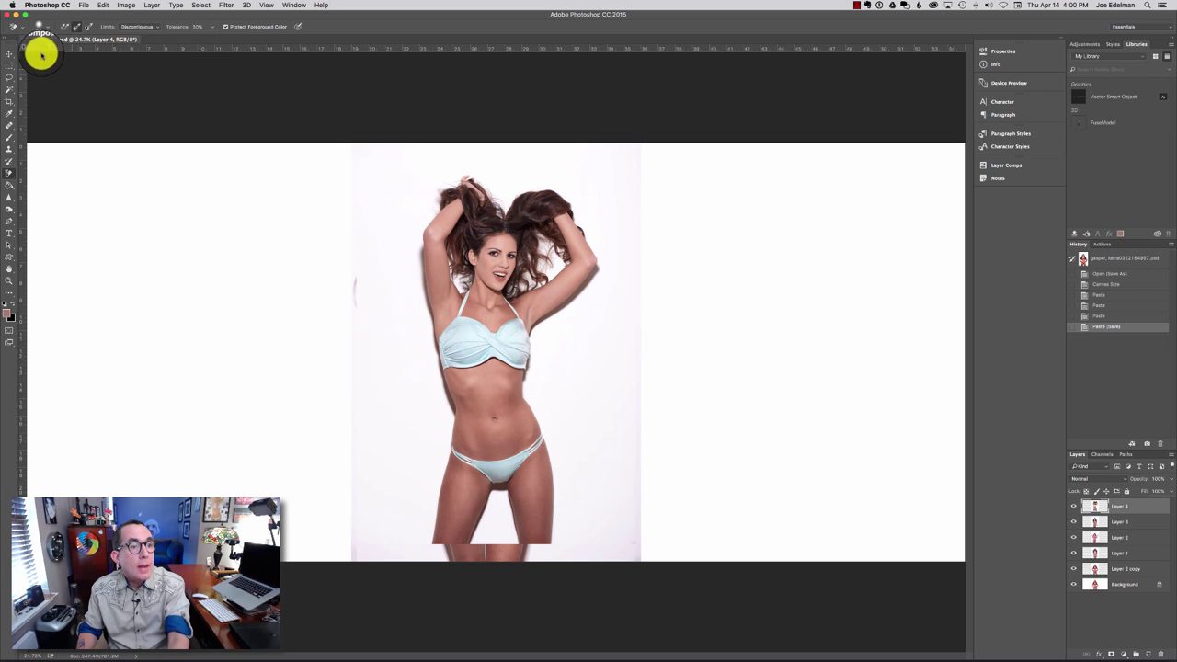
Move the light blue bikini photo on Layer 4 to the canvas's left end and the coral one on Layer 3 to its right end.
left_click(10, 52)
left_click_drag(402, 315, 37, 281)
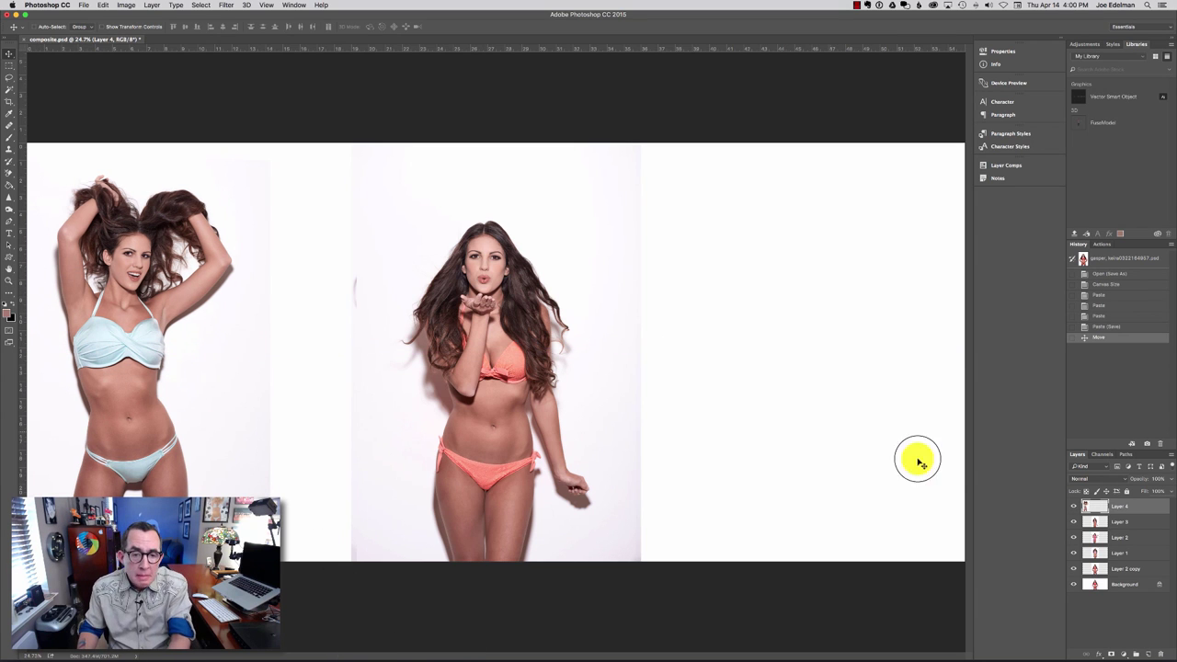
left_click(1103, 522)
left_click_drag(531, 467, 889, 463)
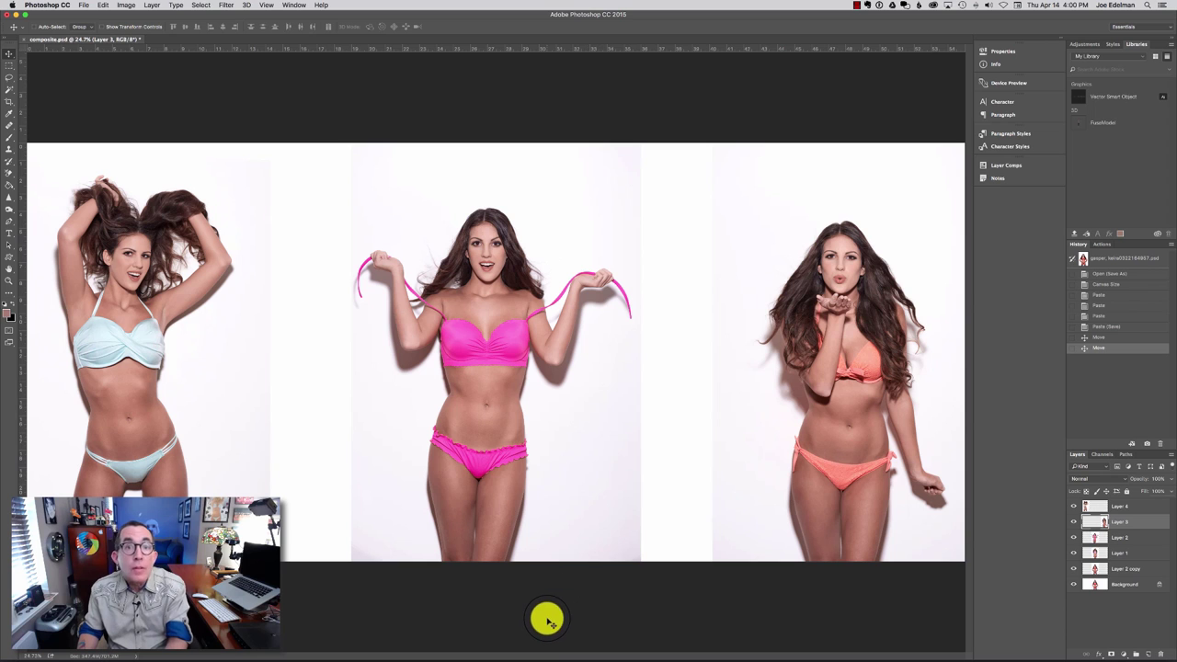
Move the hot pink bikini photo on Layer 2 left of centre and the light pink one on Layer 1 right of centre.
left_click_drag(1104, 521, 1122, 539)
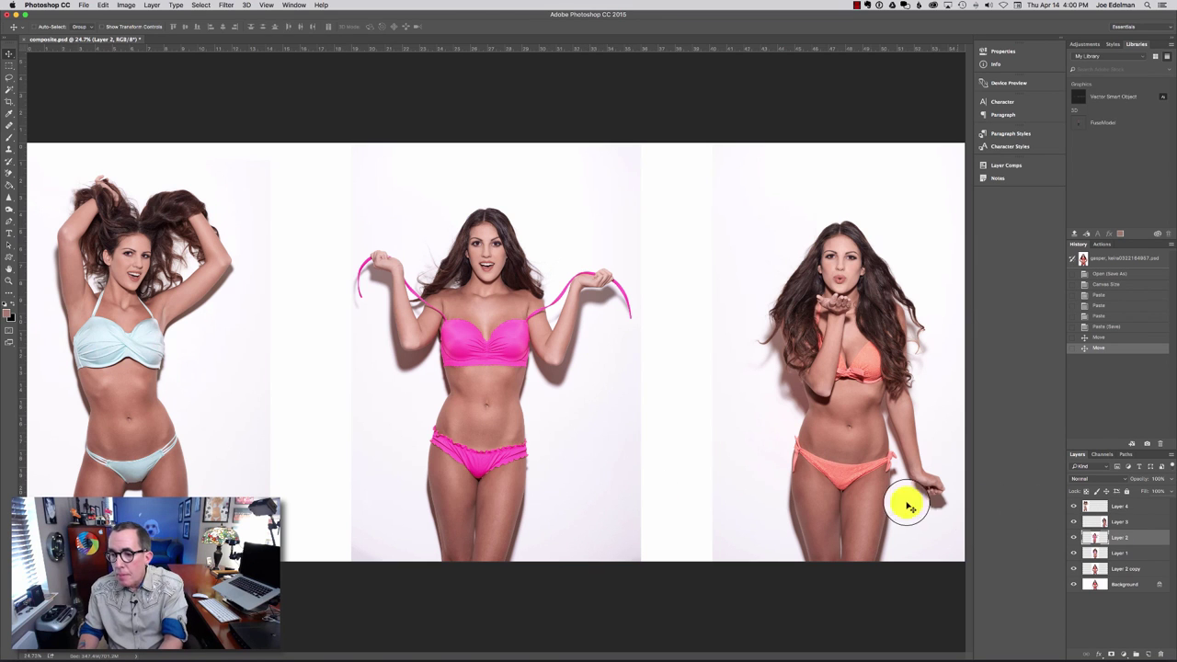
left_click_drag(457, 439, 321, 442)
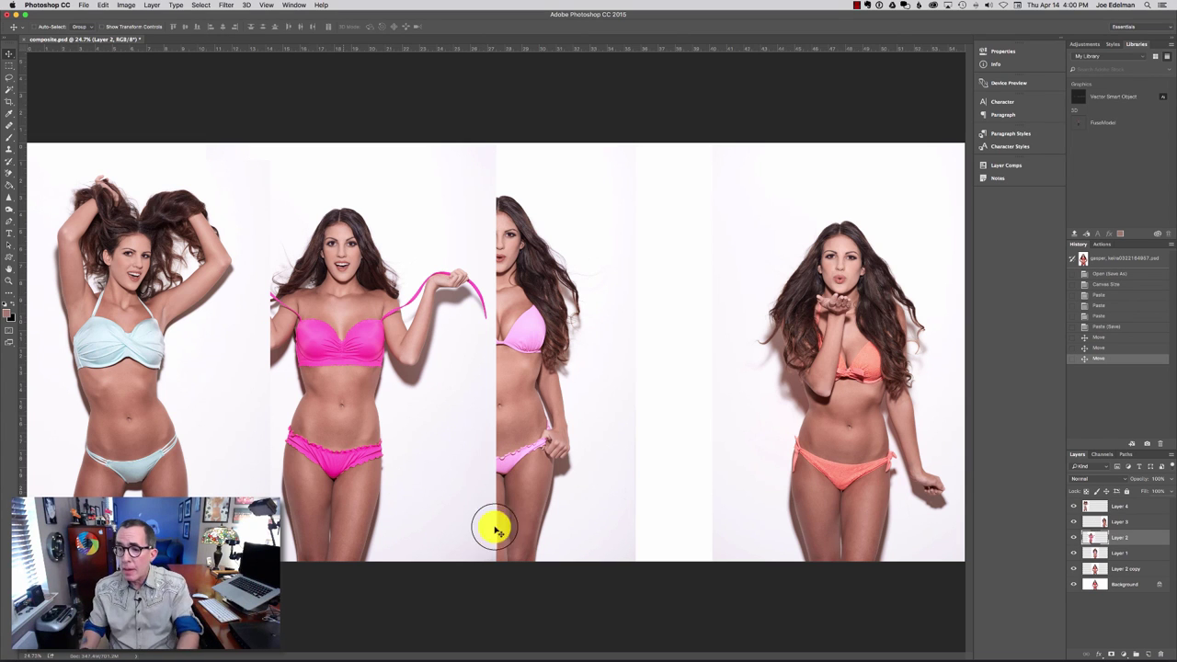
left_click(1116, 552)
left_click_drag(500, 451, 727, 465)
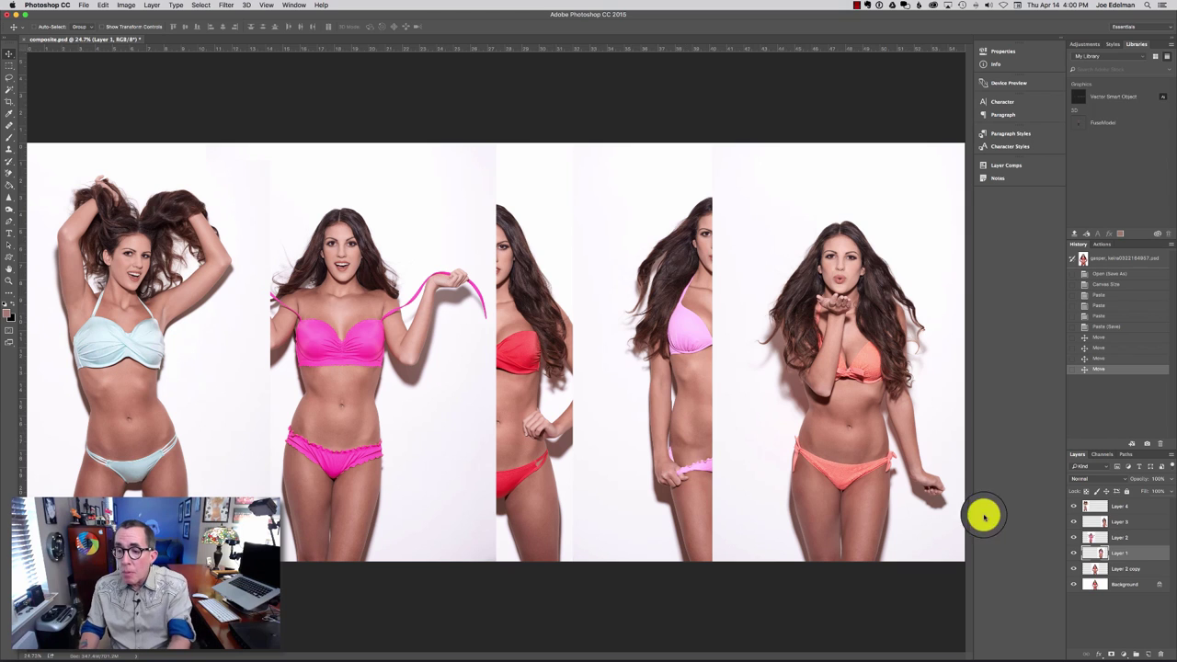
Bring Layer 2 copy to the top of the stack and select its white background with the Magic Wand, including the arm and leg gaps.
left_click_drag(1123, 570, 1108, 521)
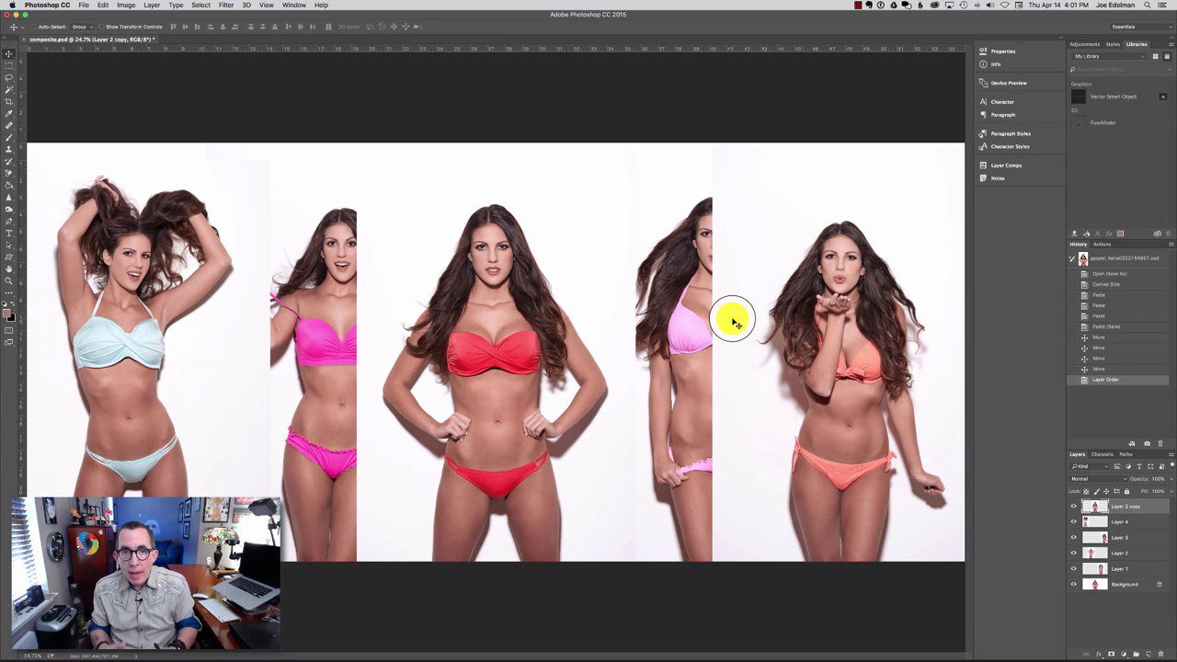
left_click(11, 91)
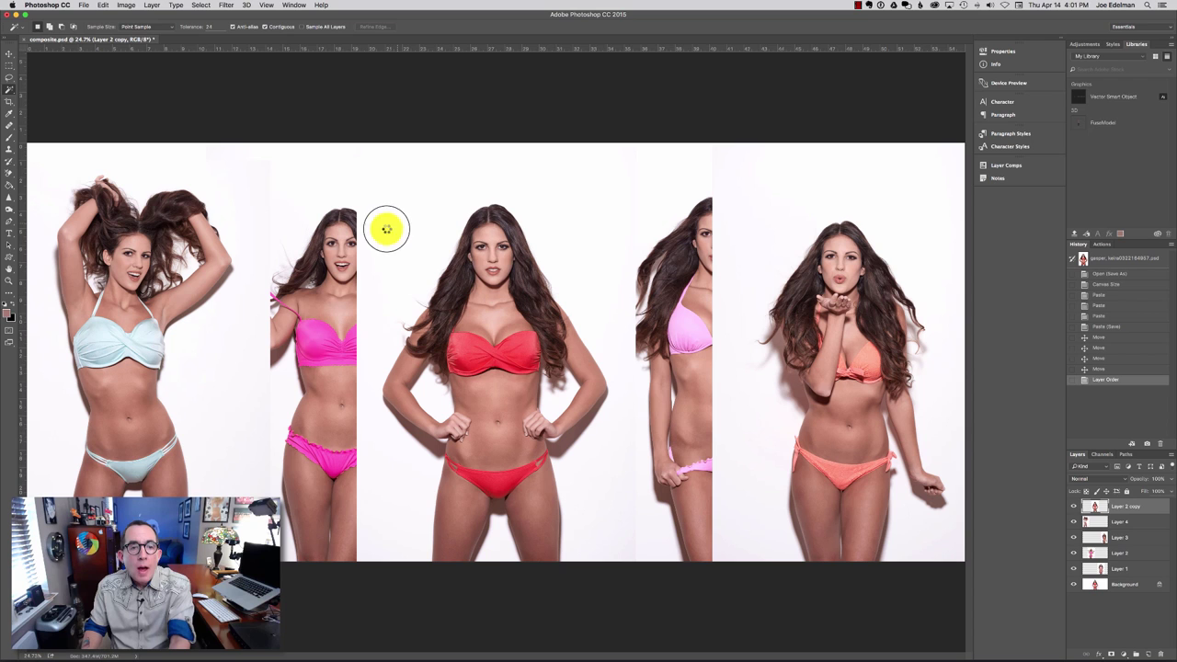
left_click(481, 197)
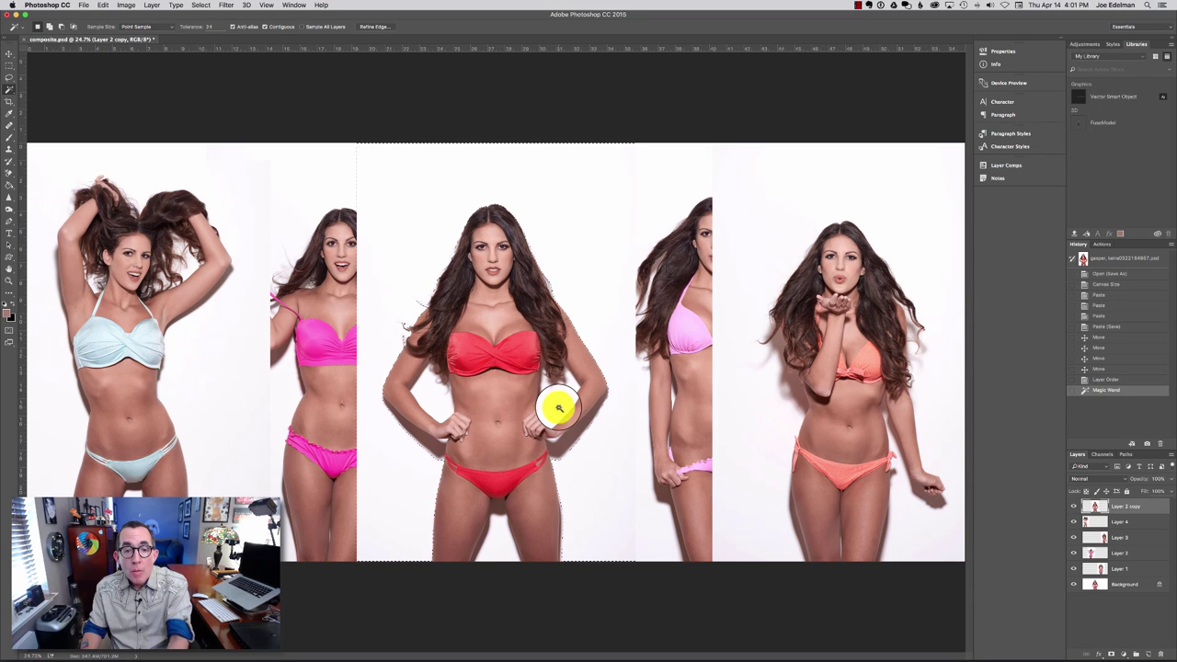
left_click(552, 412, "shift")
left_click(430, 397, "shift")
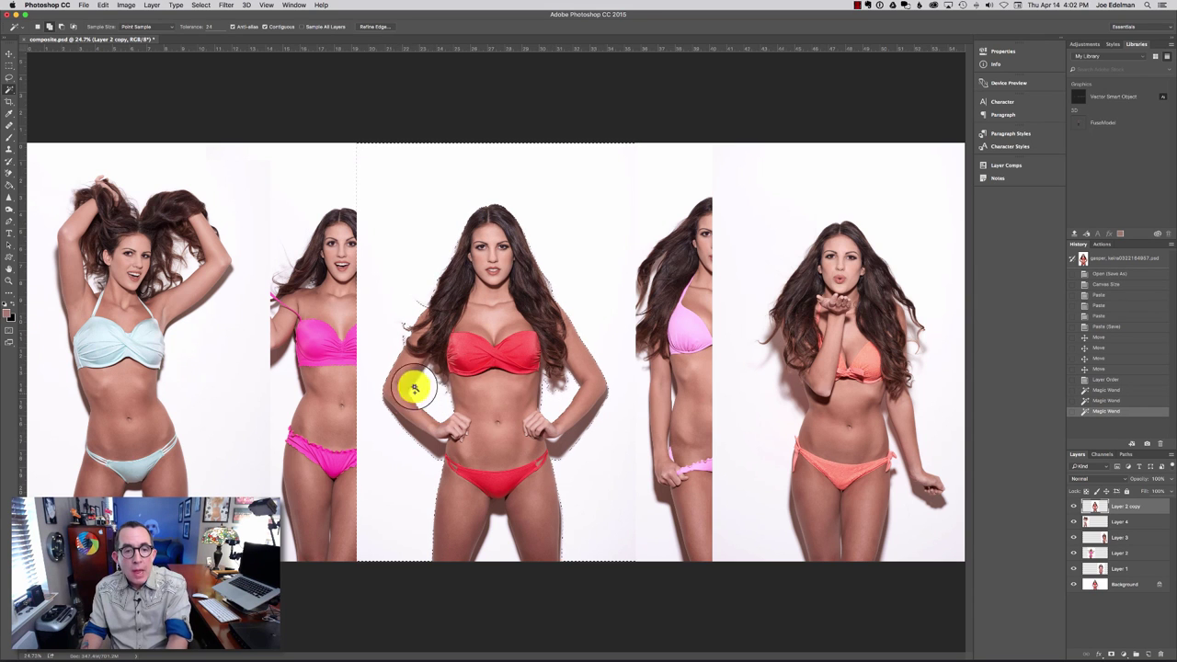
left_click(494, 543, "shift")
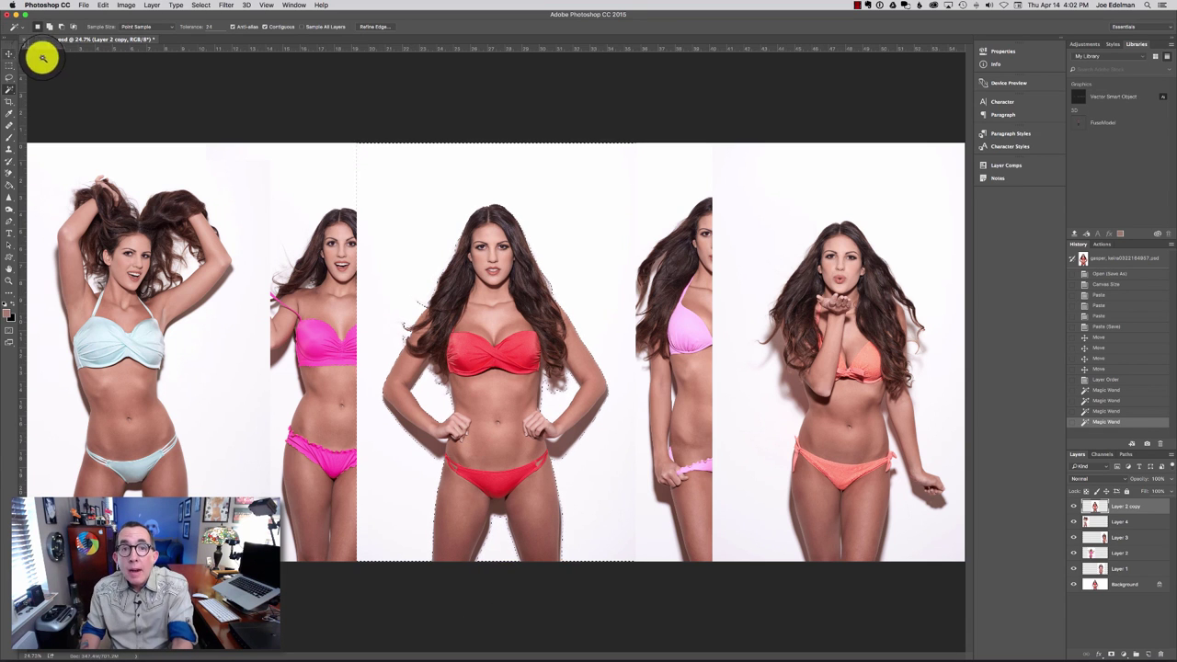
Add rectangular marquee areas beyond both sides of the red bikini photo to the background selection.
left_click(9, 64)
left_click(317, 120)
left_click_drag(623, 130, 793, 589)
left_click_drag(361, 122, 223, 563)
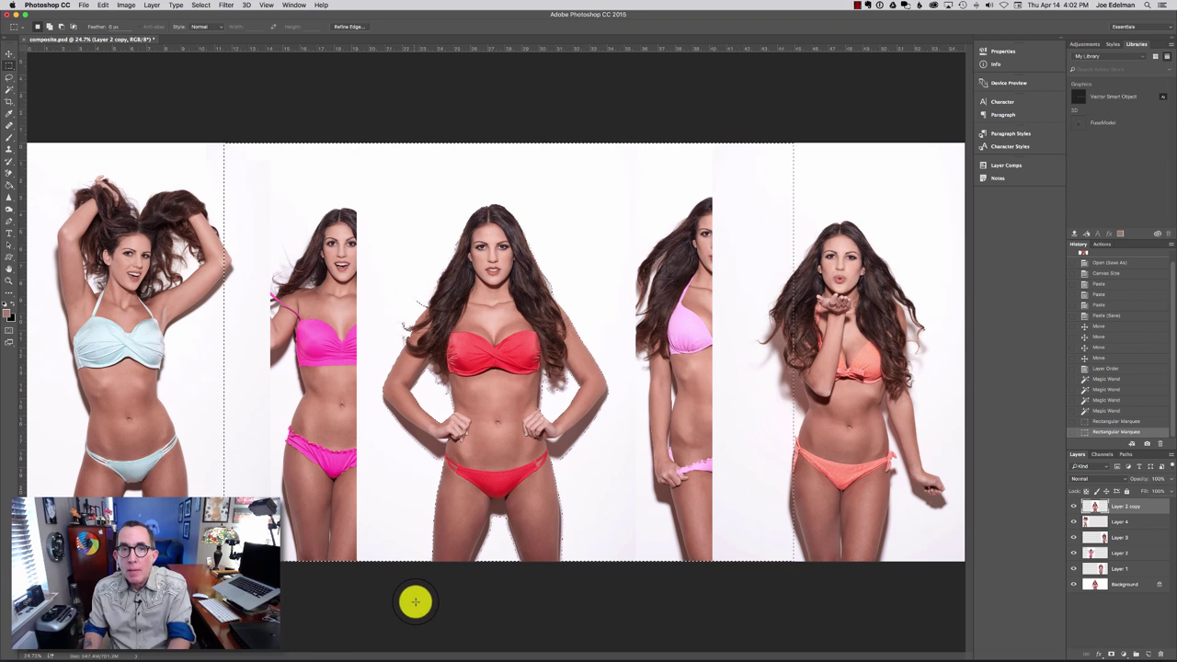
Feather the extended background selection using the radius already offered.
left_click(200, 5)
mouse_move(273, 127)
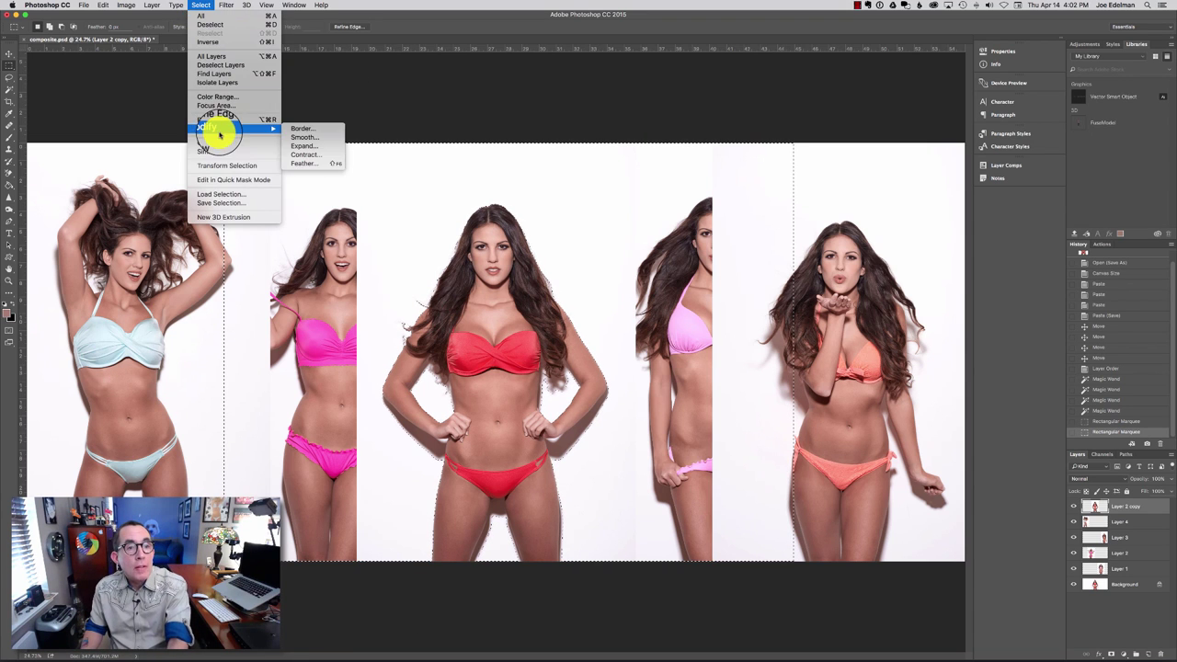
left_click(303, 163)
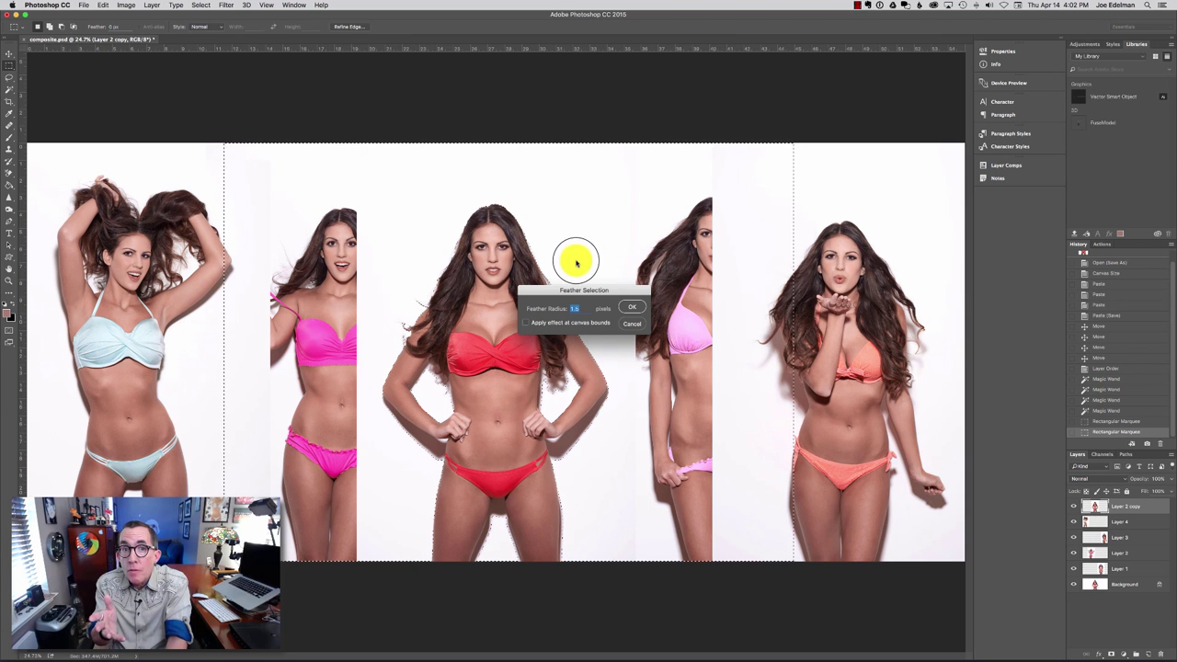
key("Return")
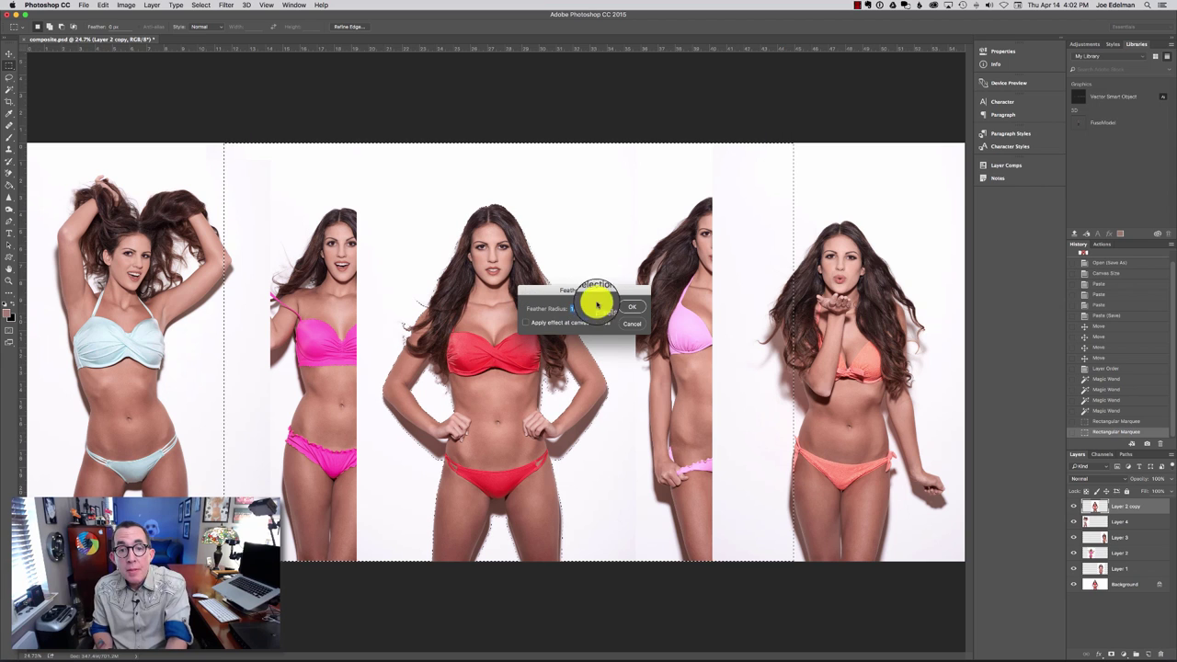
left_click(607, 307)
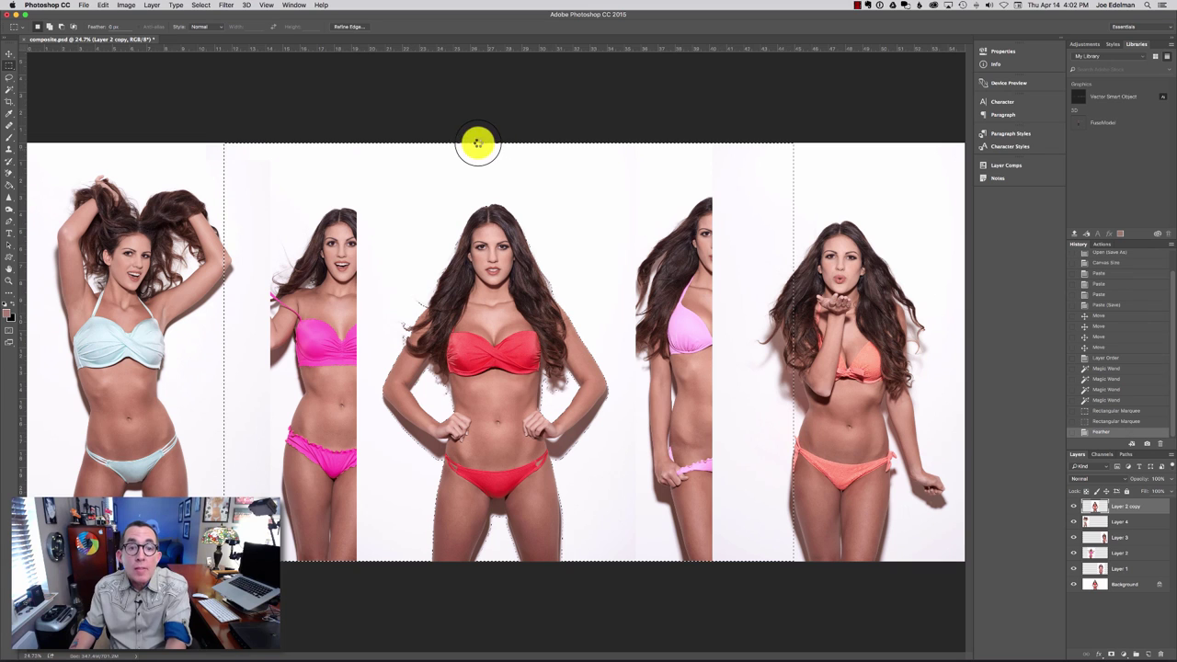
Cut the feathered background selection out of the red bikini photo on Layer 2 copy.
key("super+x")
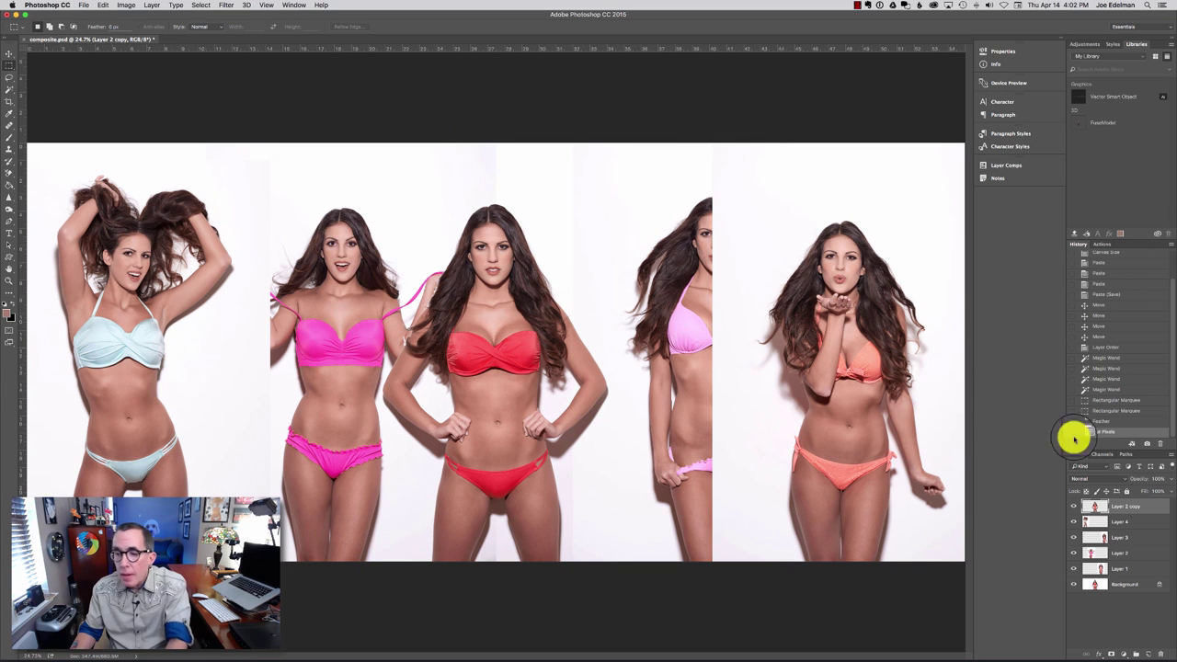
Select the white background of the orange bikini photo on Layer 3 with the Magic Wand, adding a rectangular marquee beyond its left edge.
left_click(1135, 537)
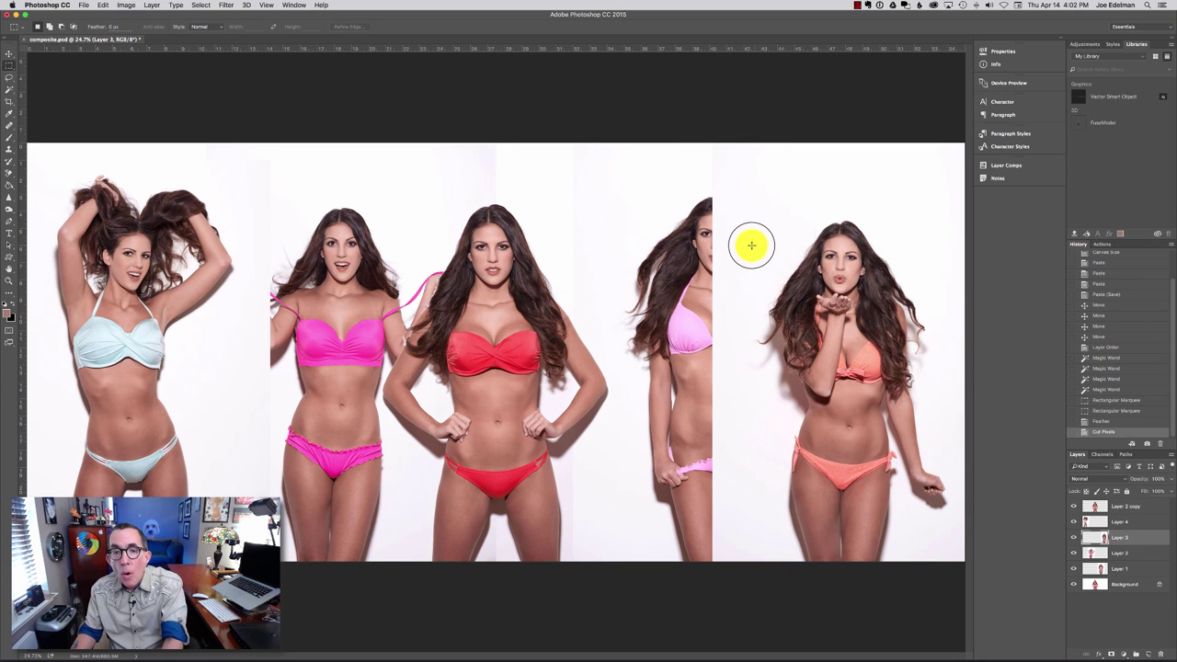
left_click(10, 89)
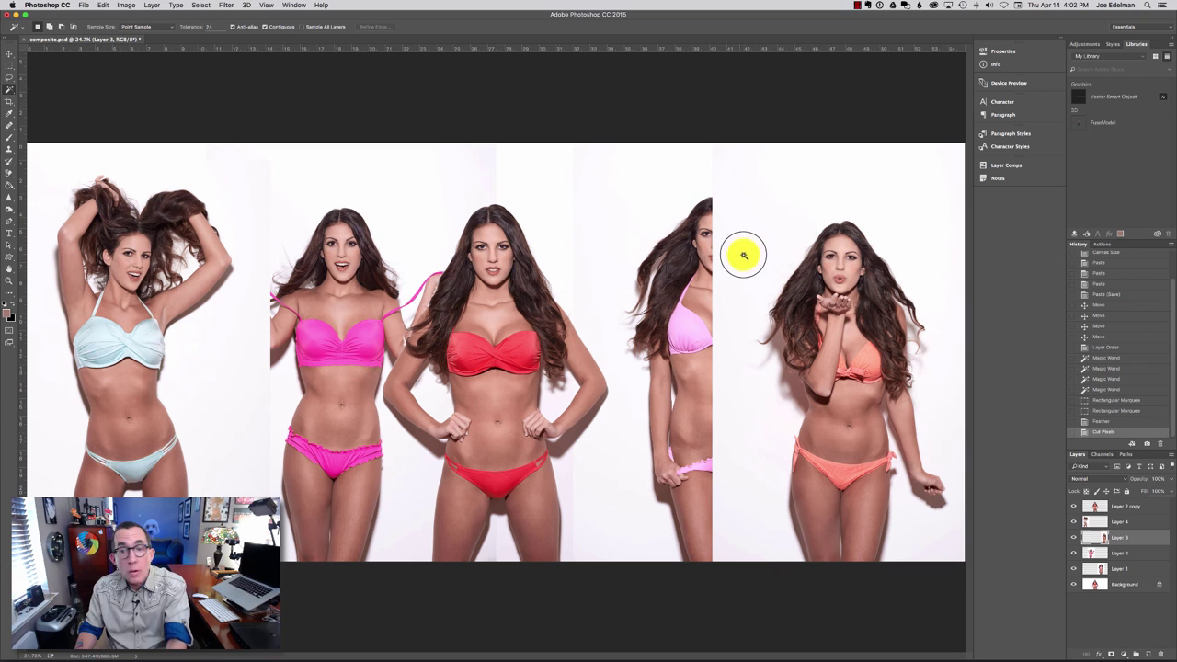
left_click(916, 377)
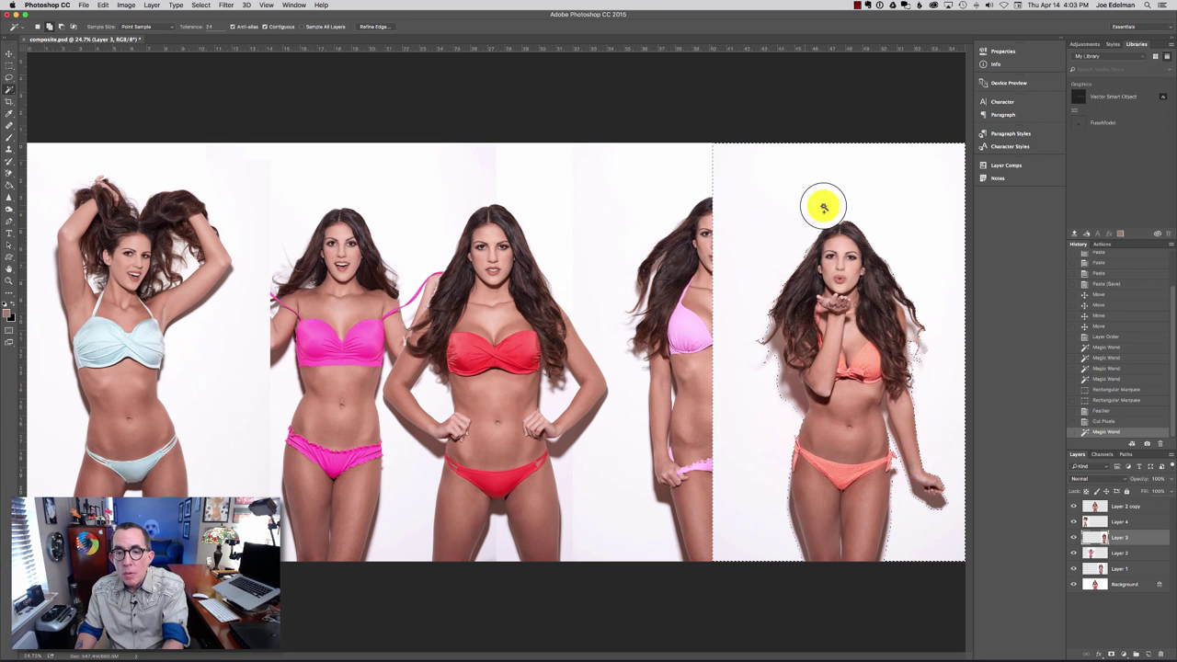
left_click(10, 65)
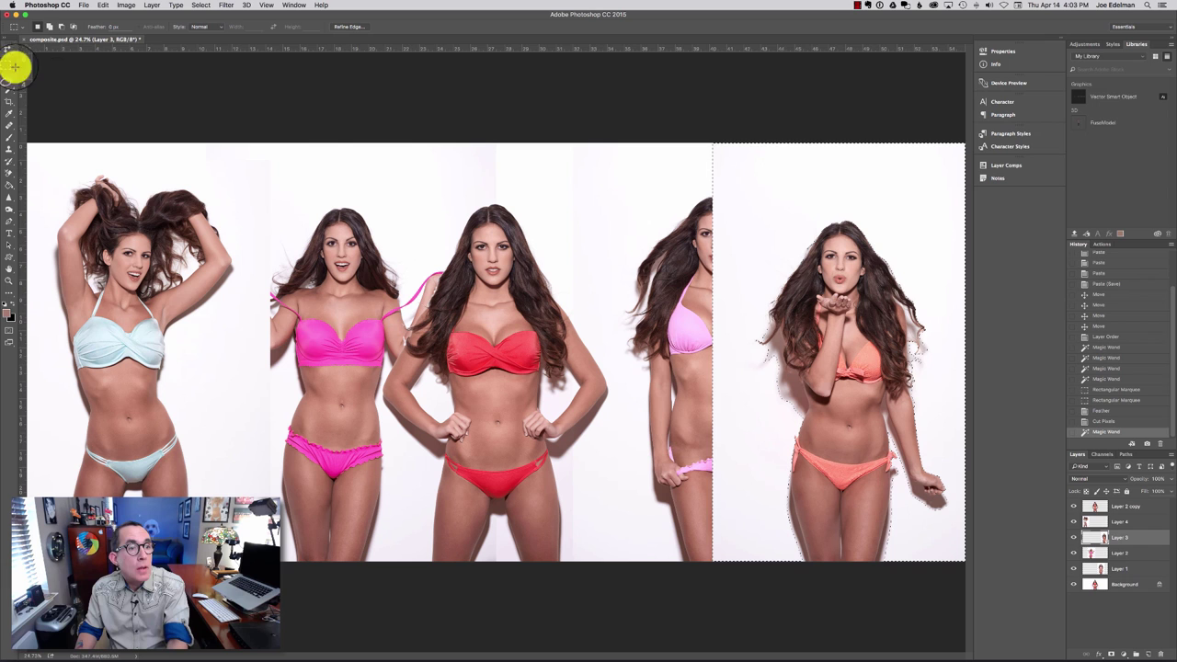
left_click_drag(634, 124, 722, 584)
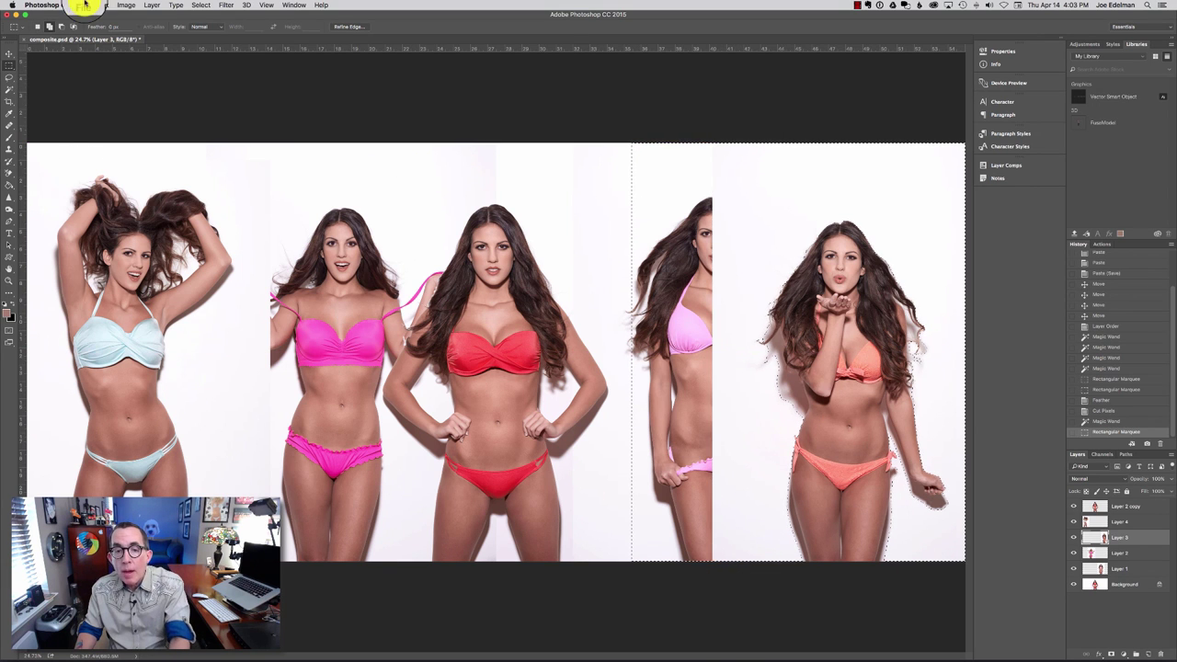
Feather the Layer 3 background selection with the radius already offered and cut it out.
left_click(210, 7)
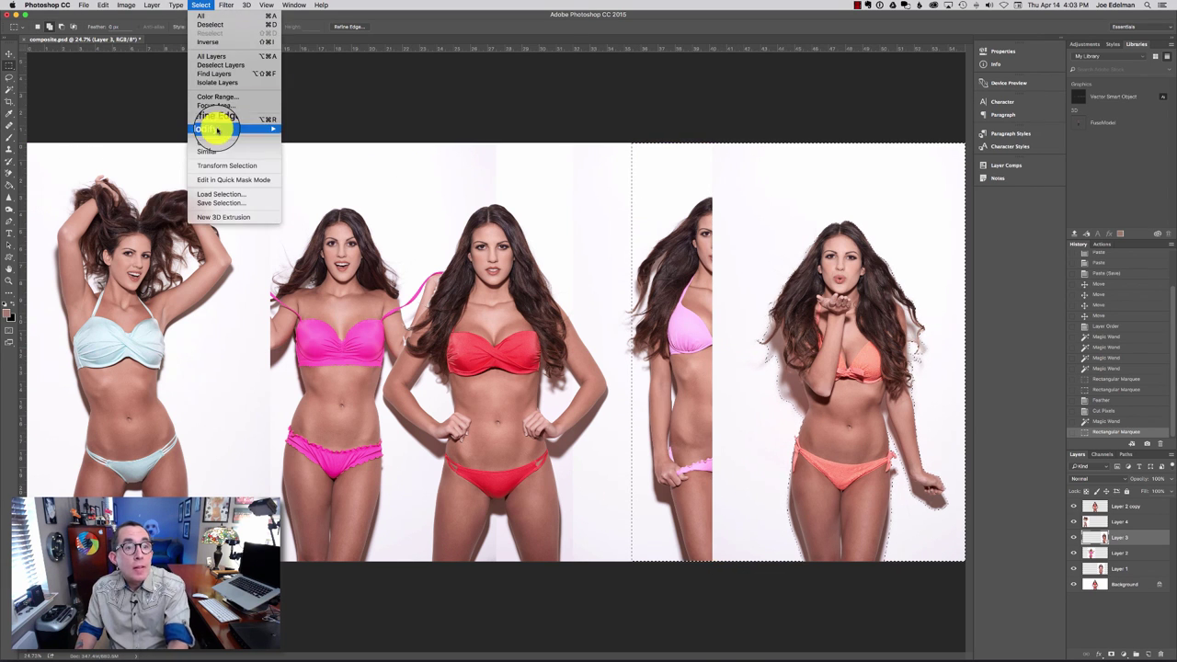
left_click(246, 132)
left_click(302, 162)
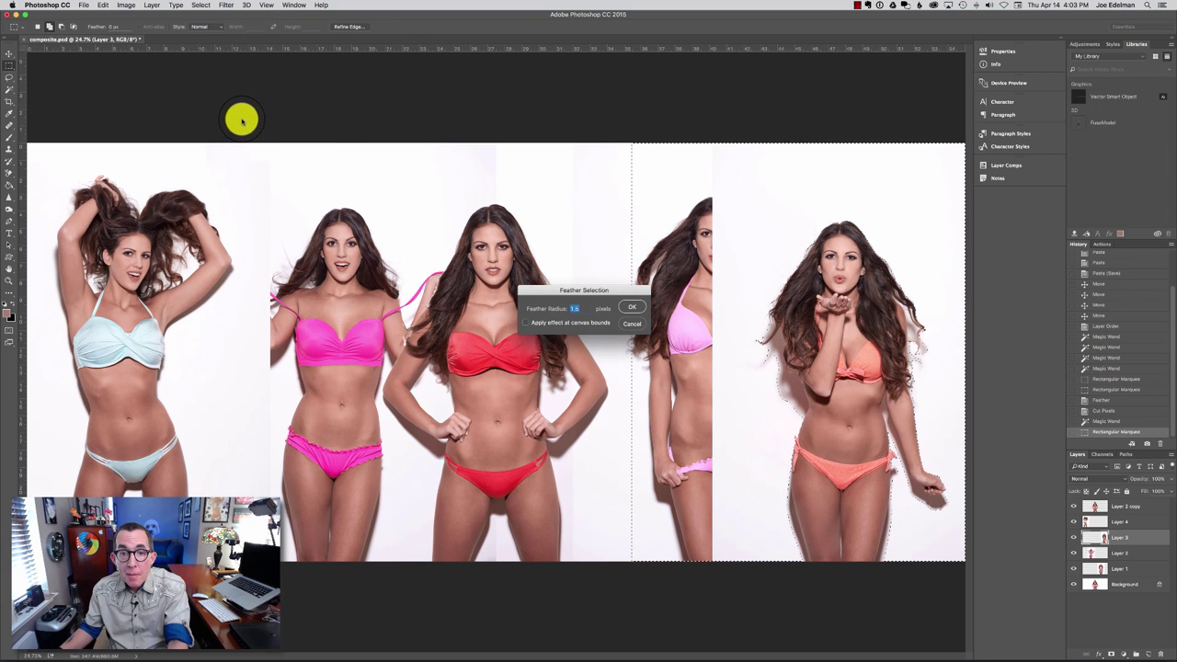
key("Return")
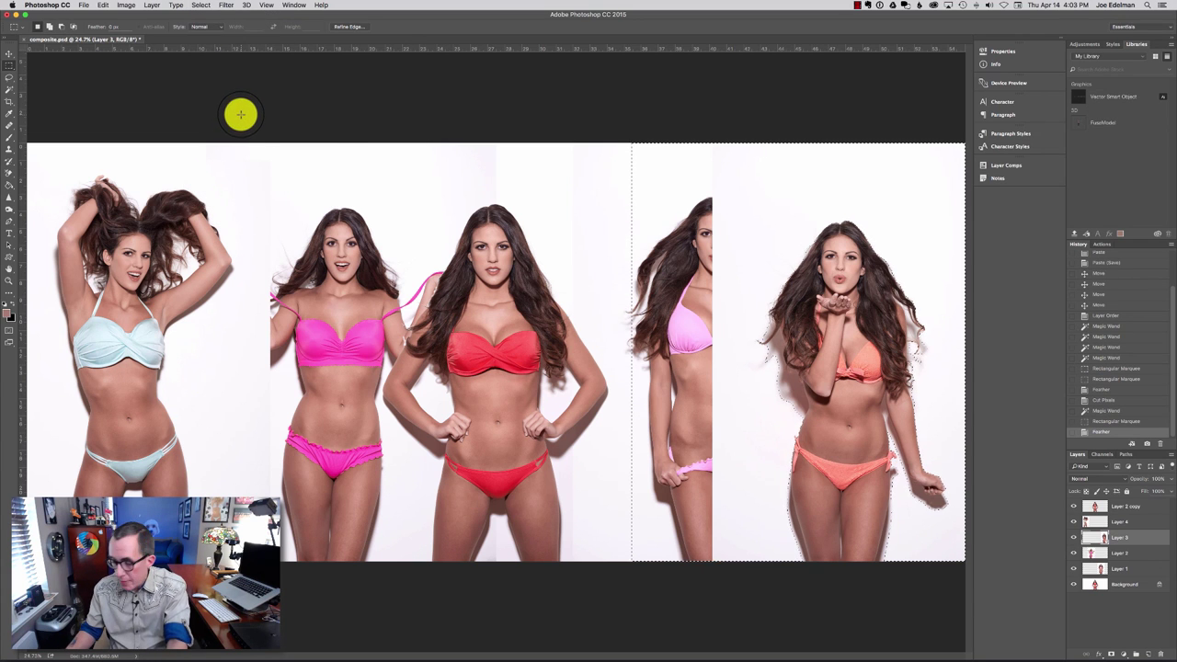
key("ctrl+x")
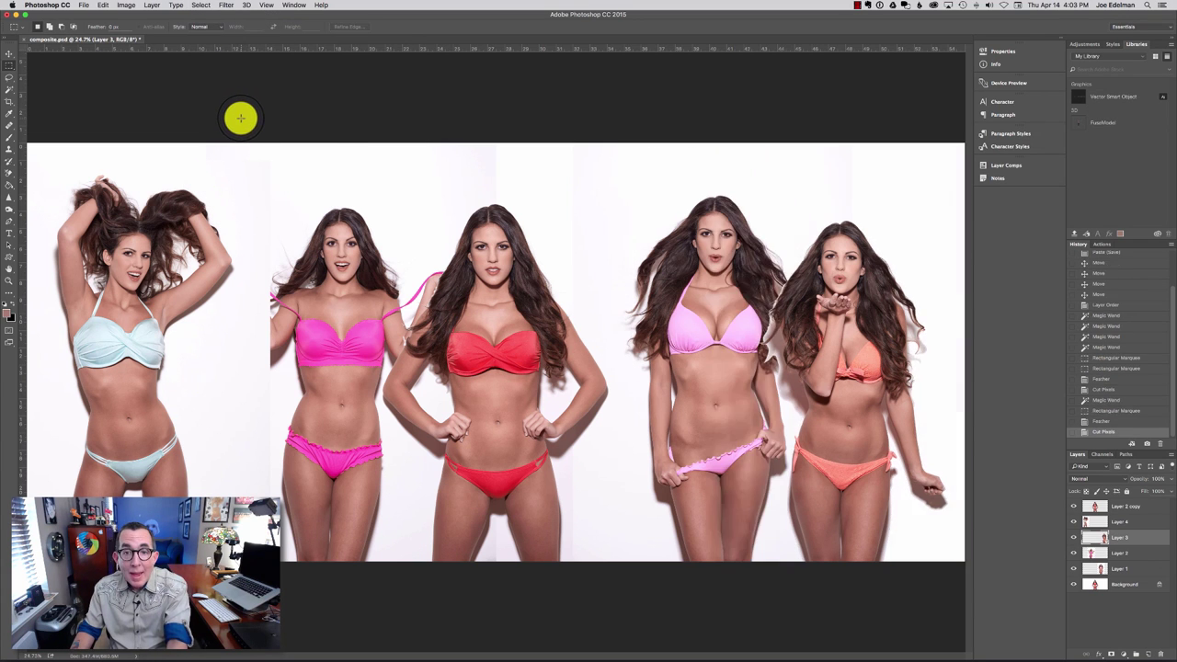
Select Layer 4's white background with the Magic Wand, including the enclosed gaps, and add a rectangular marquee over the photo's right edge.
left_click_drag(1107, 536, 1122, 520)
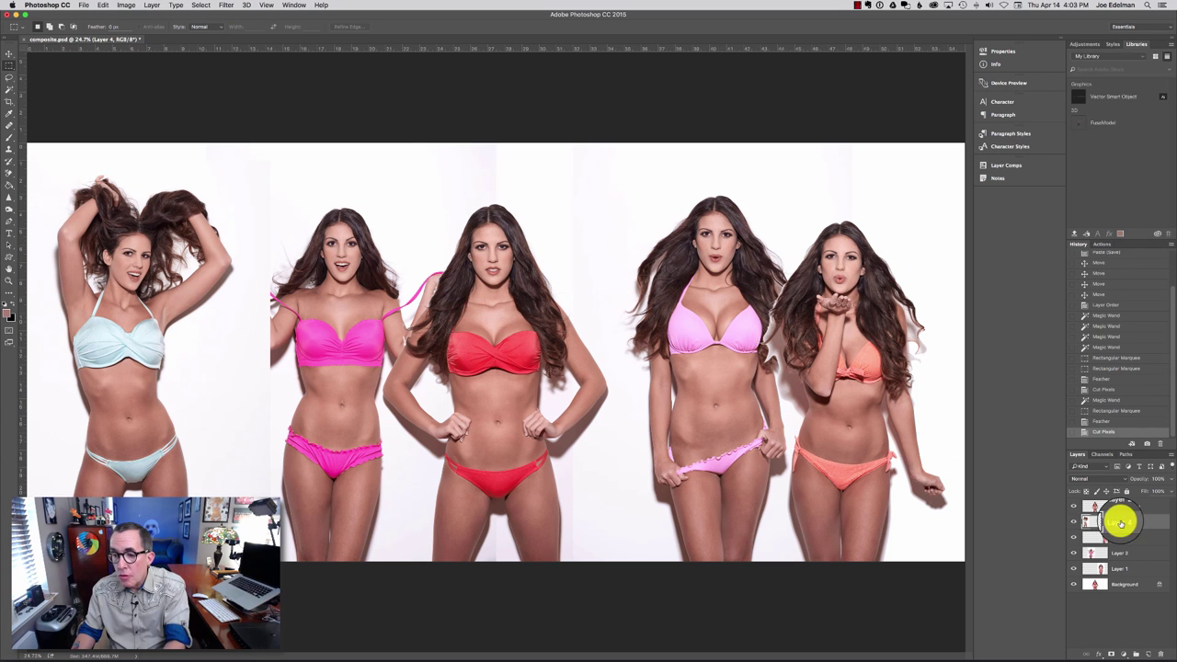
left_click(10, 90)
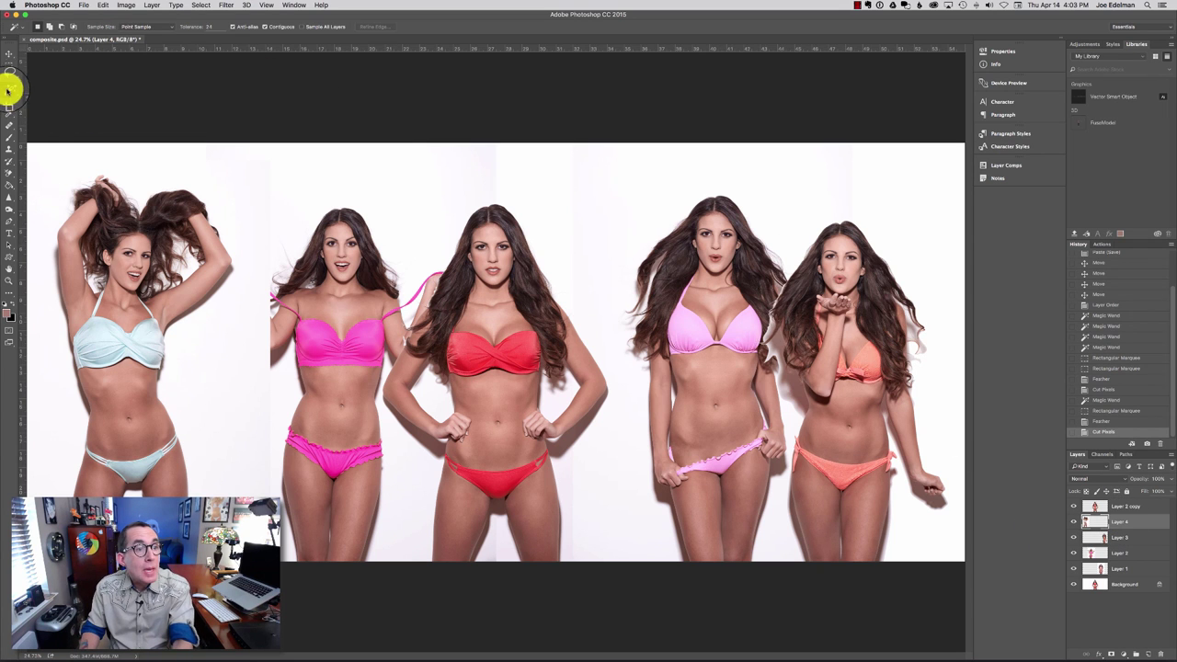
left_click(189, 263)
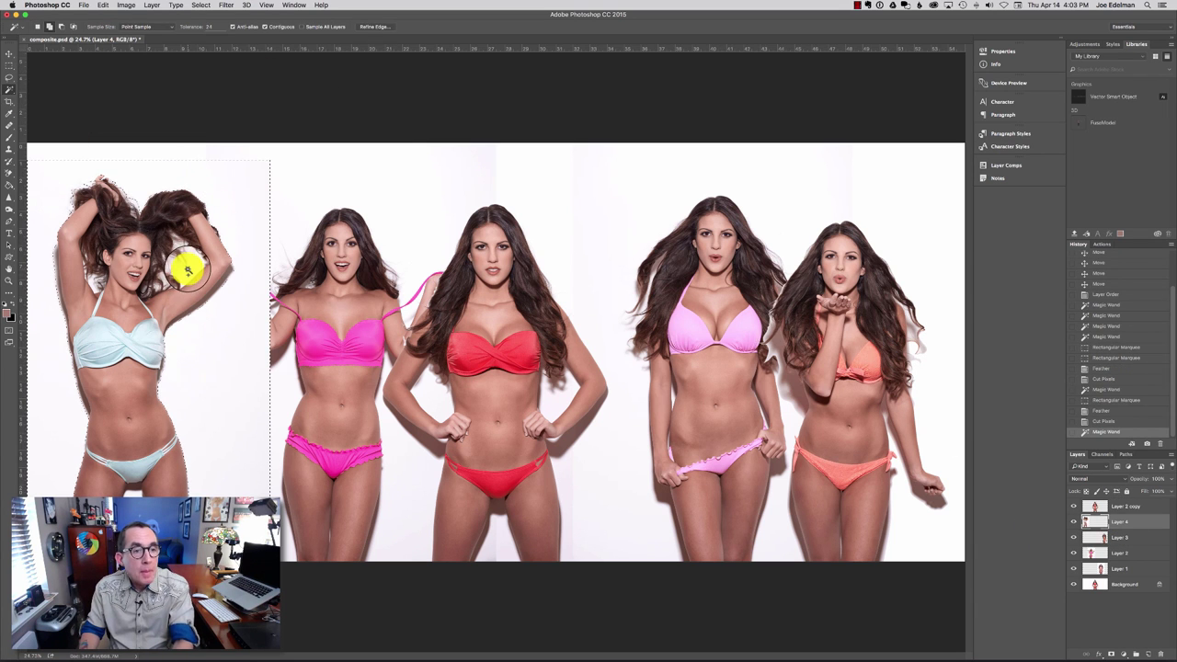
left_click(106, 321)
left_click(47, 447)
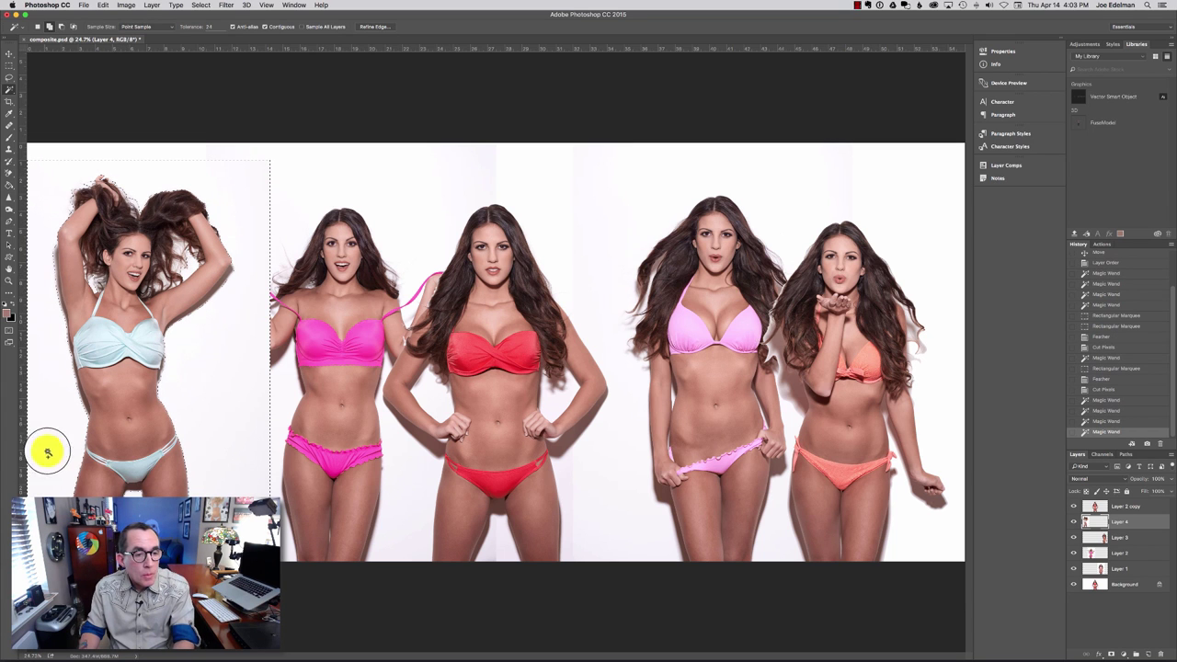
left_click(10, 63)
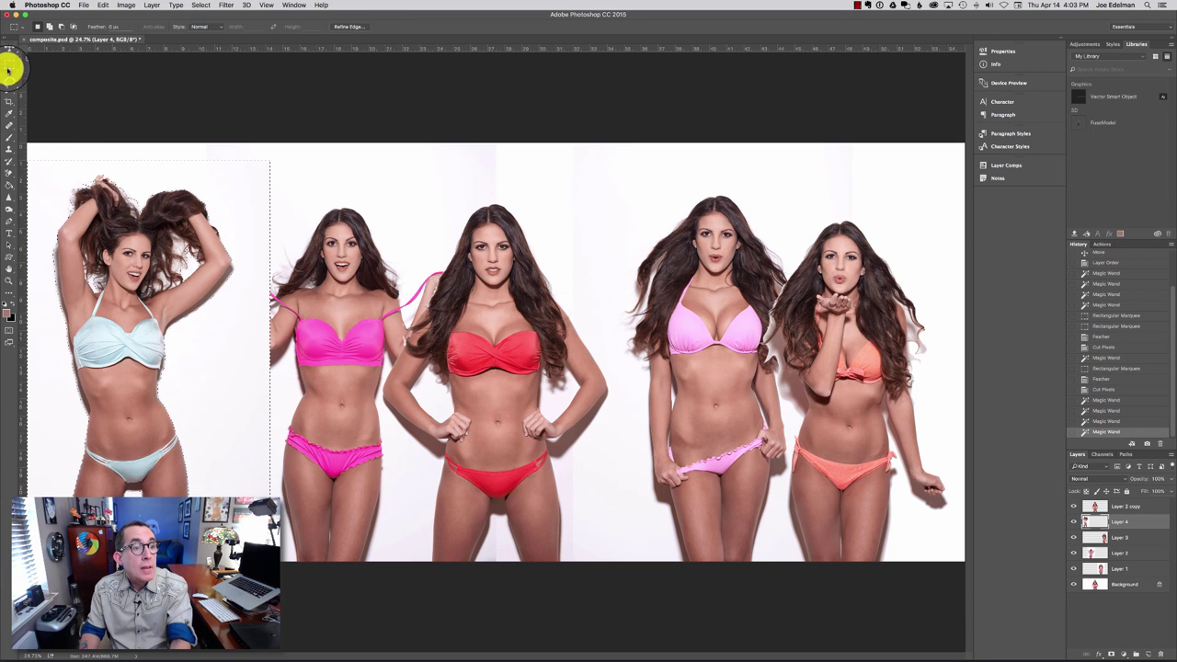
left_click_drag(267, 165, 279, 483)
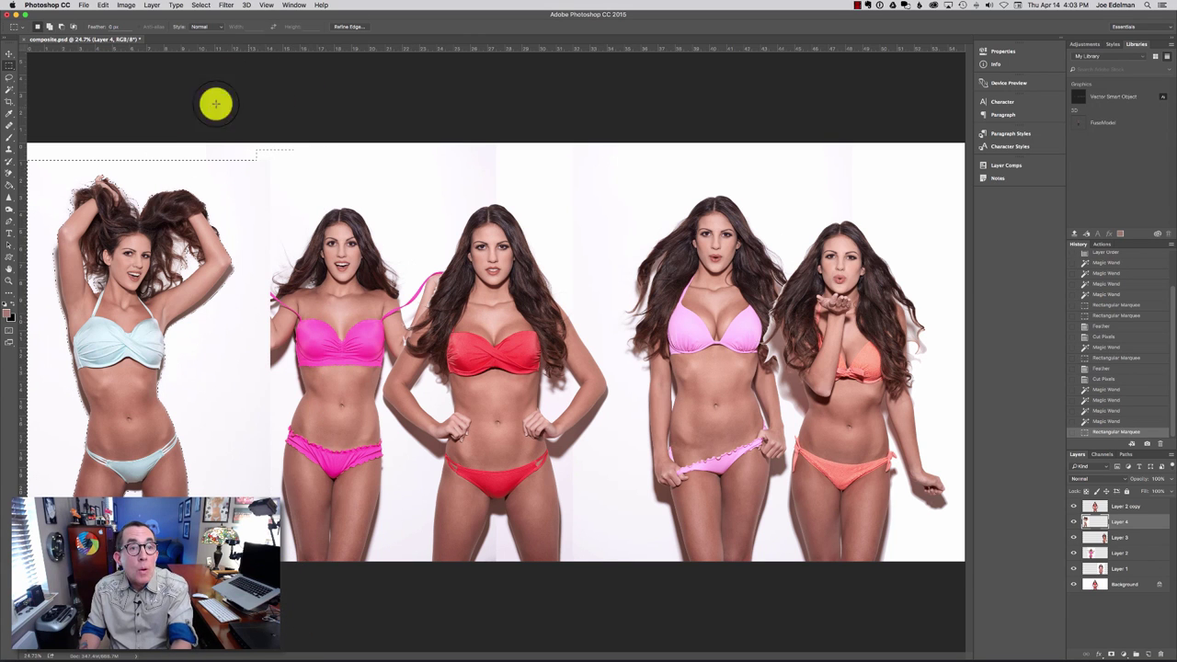
Feather the Layer 4 background selection with the radius already offered and cut it out of the pale blue bikini photo.
left_click(200, 4)
mouse_move(224, 127)
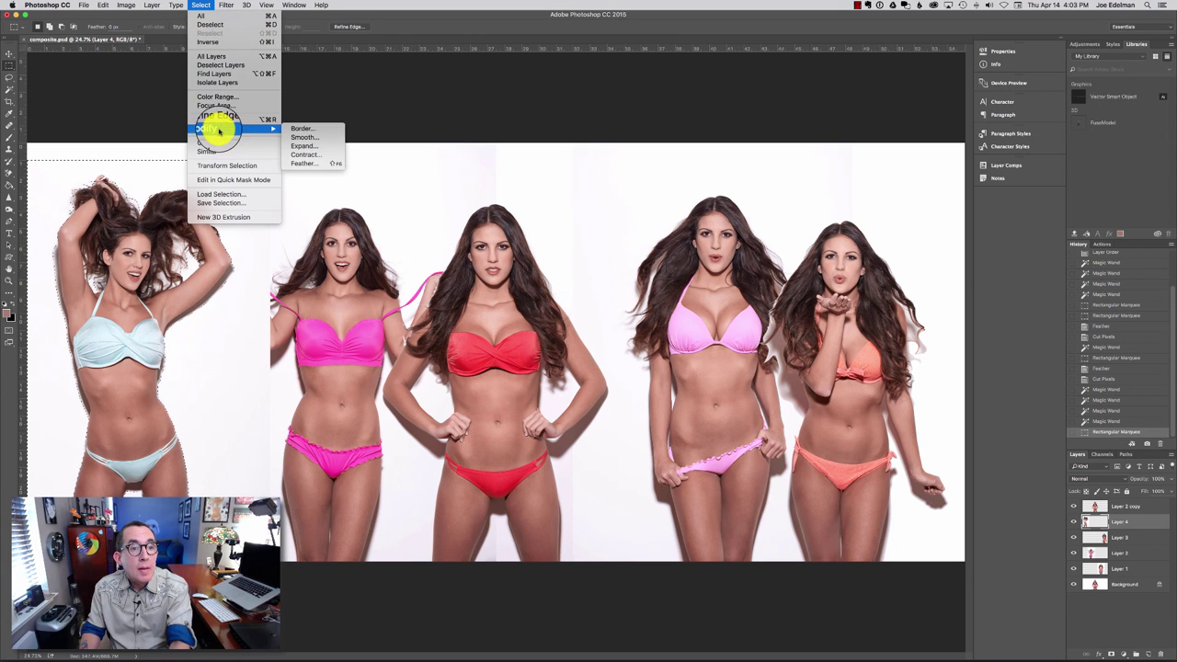
left_click(307, 165)
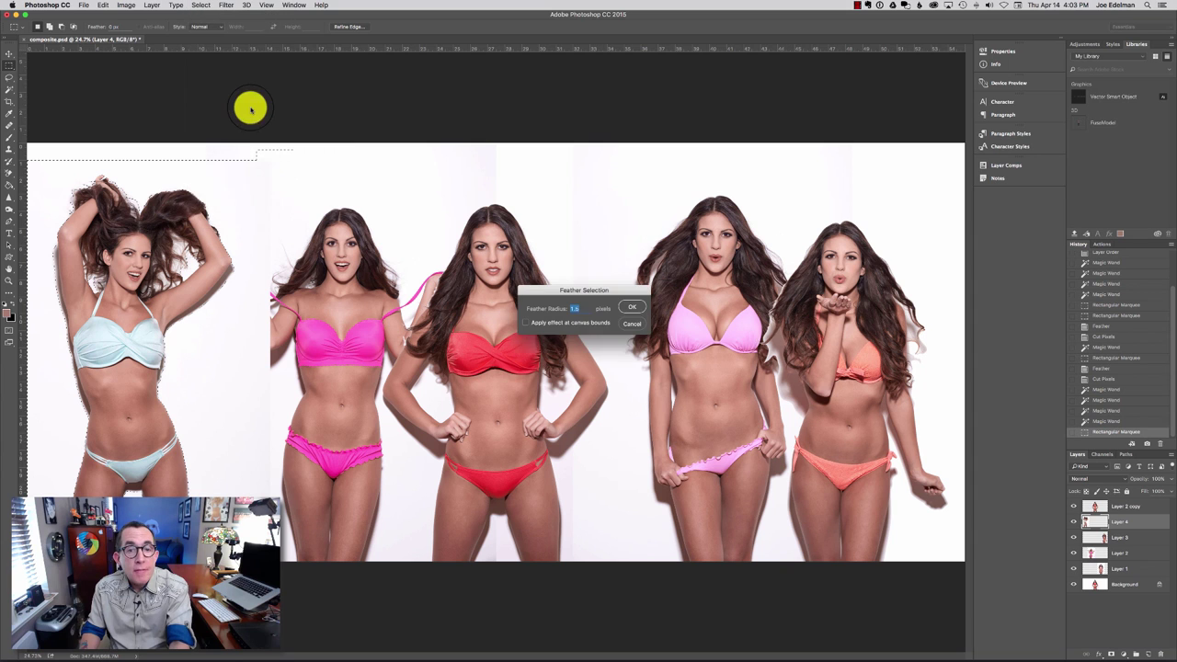
key("Return")
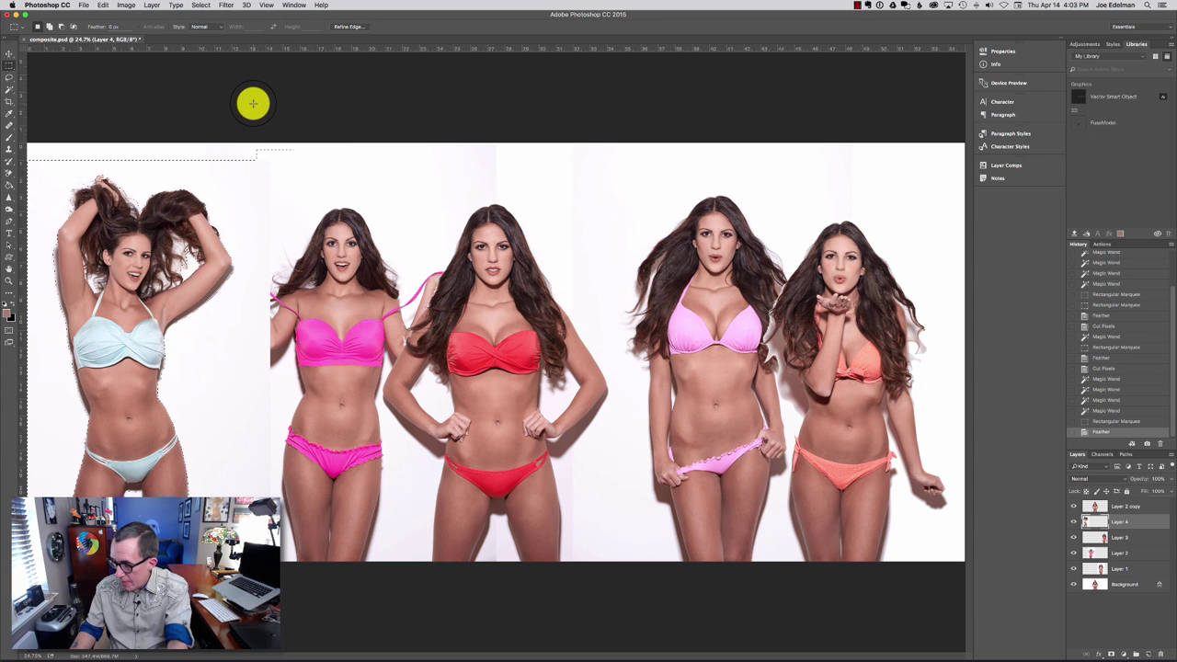
key("ctrl+x")
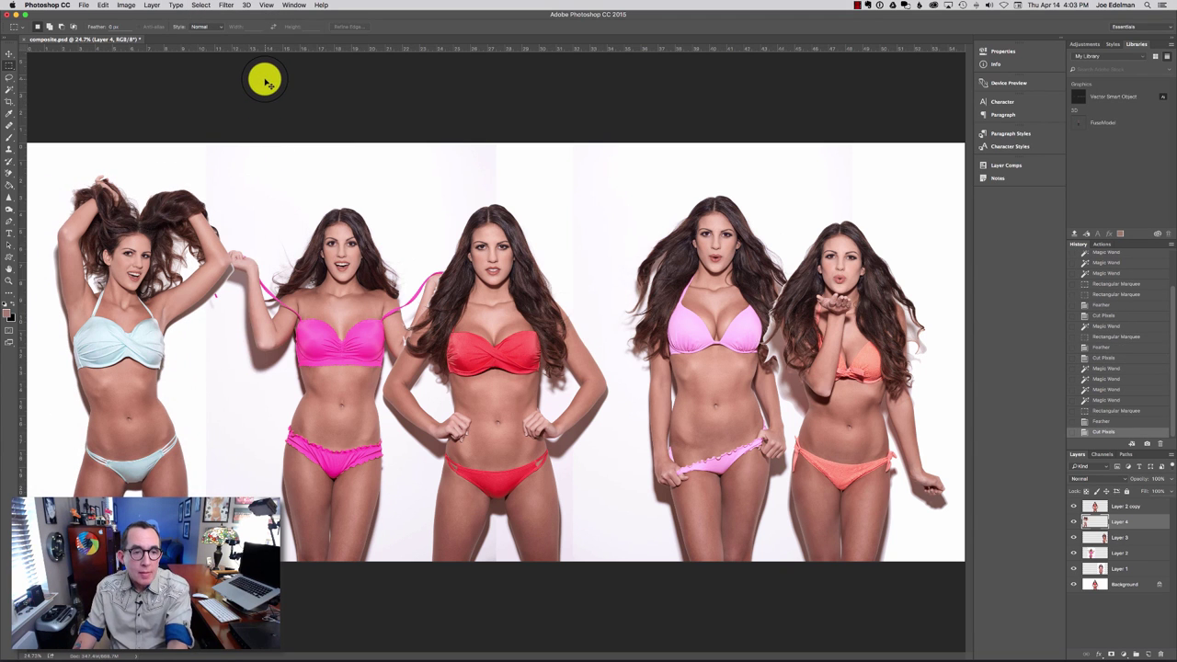
Move the pale blue bikini photo on Layer 4 and the hot pink one on Layer 2 slightly to the left.
key("v")
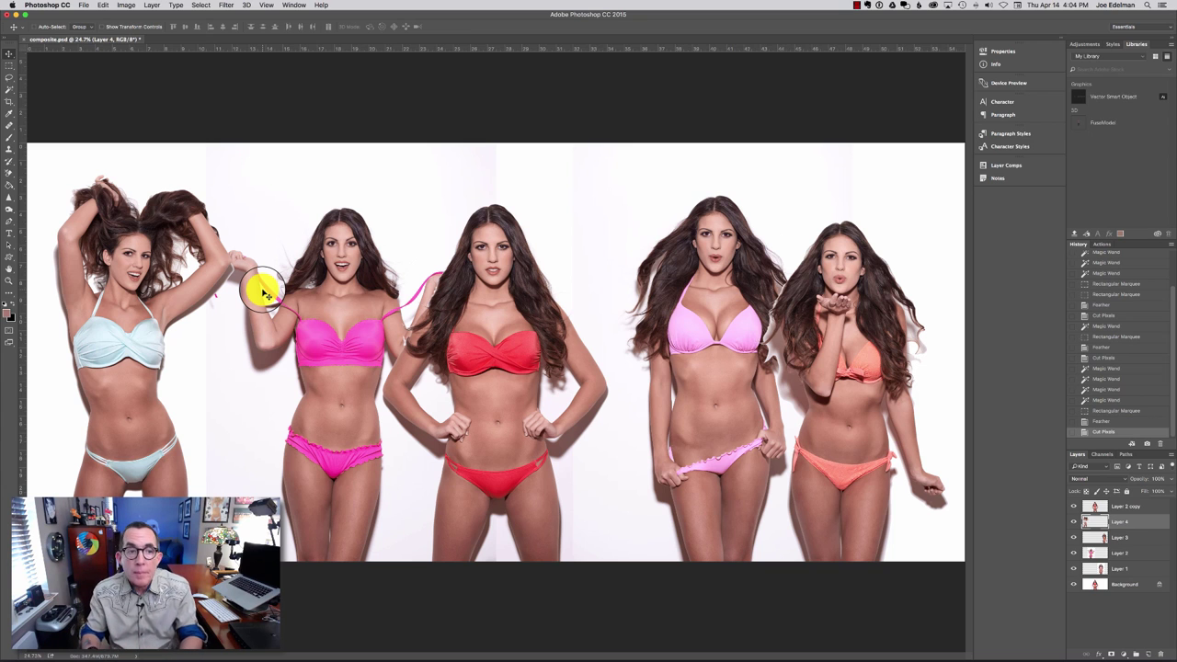
left_click_drag(101, 319, 83, 316)
left_click(1122, 552)
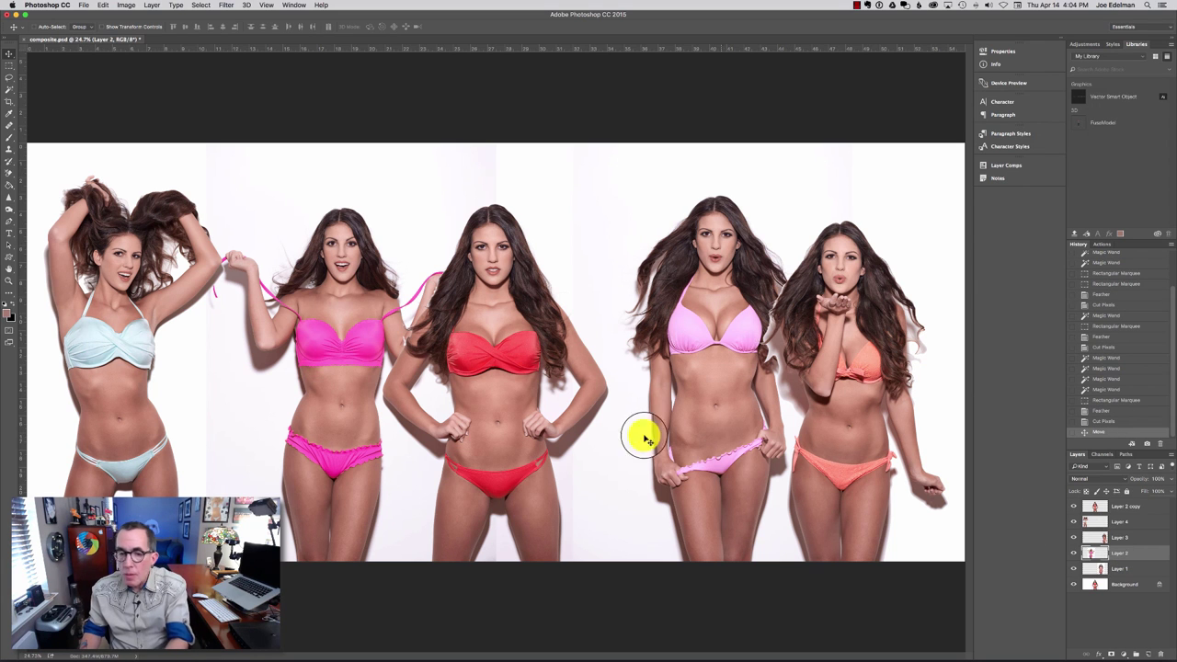
left_click_drag(337, 335, 327, 335)
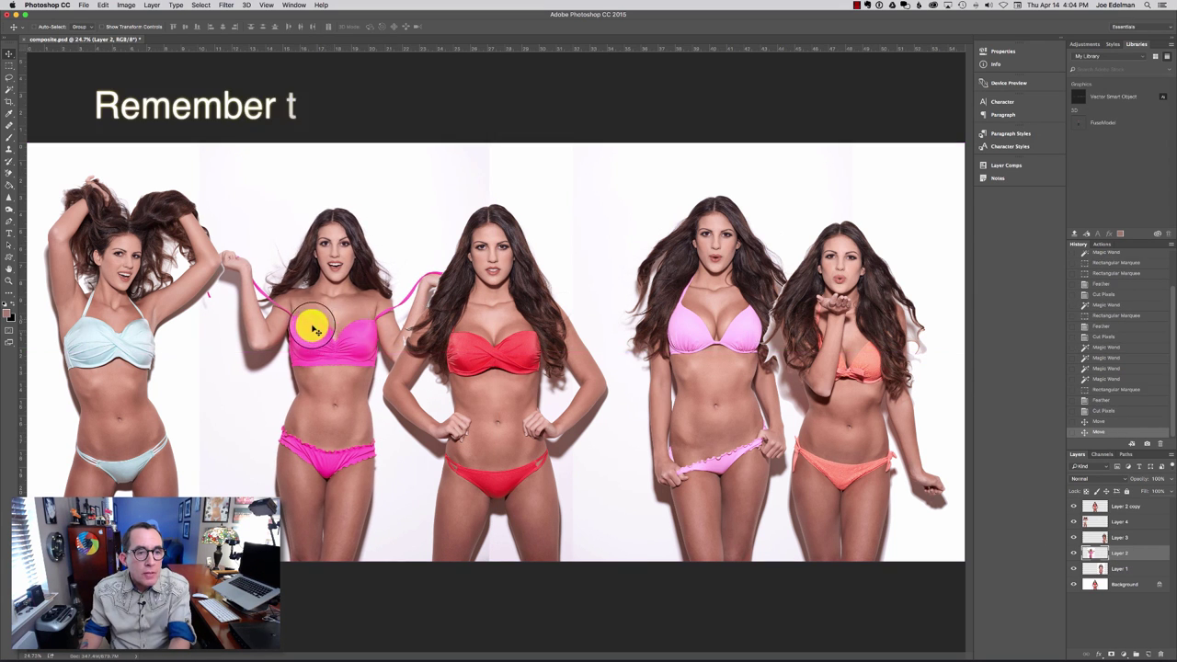
Move the red bikini photo on Layer 2 copy to the right and the light pink one on Layer 1 to the left.
left_click(1117, 506)
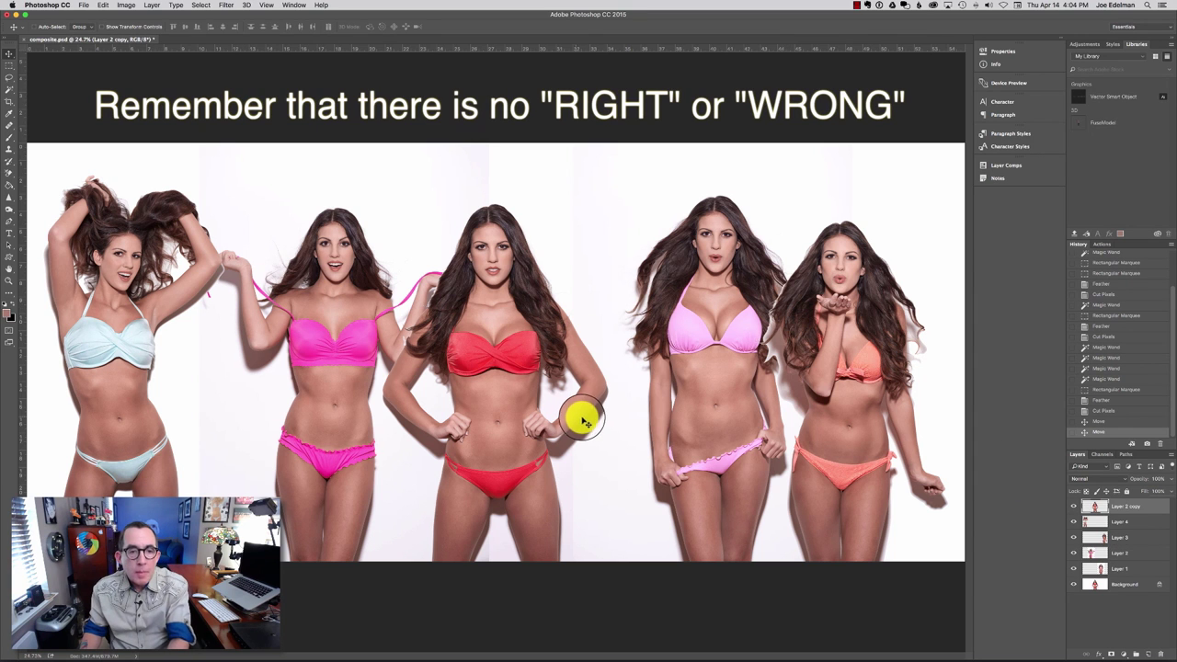
mouse_move(515, 413)
left_mouse_down()
mouse_move(543, 410)
mouse_move(533, 415)
left_mouse_up()
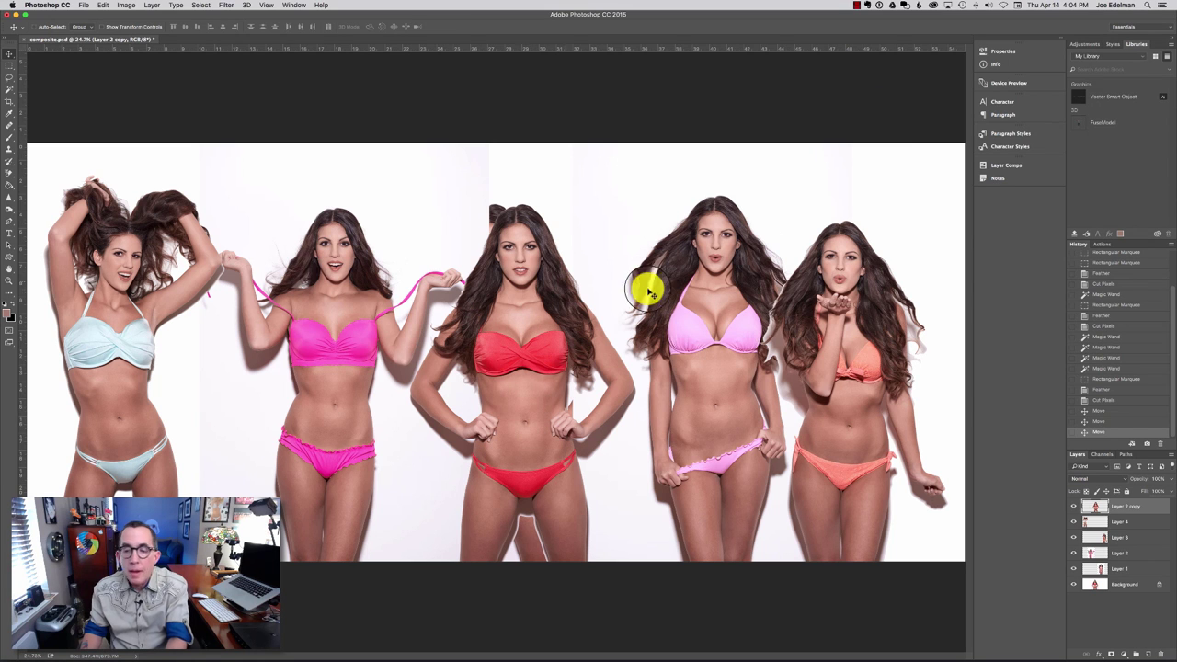
left_click(1120, 568)
left_click_drag(711, 423, 698, 422)
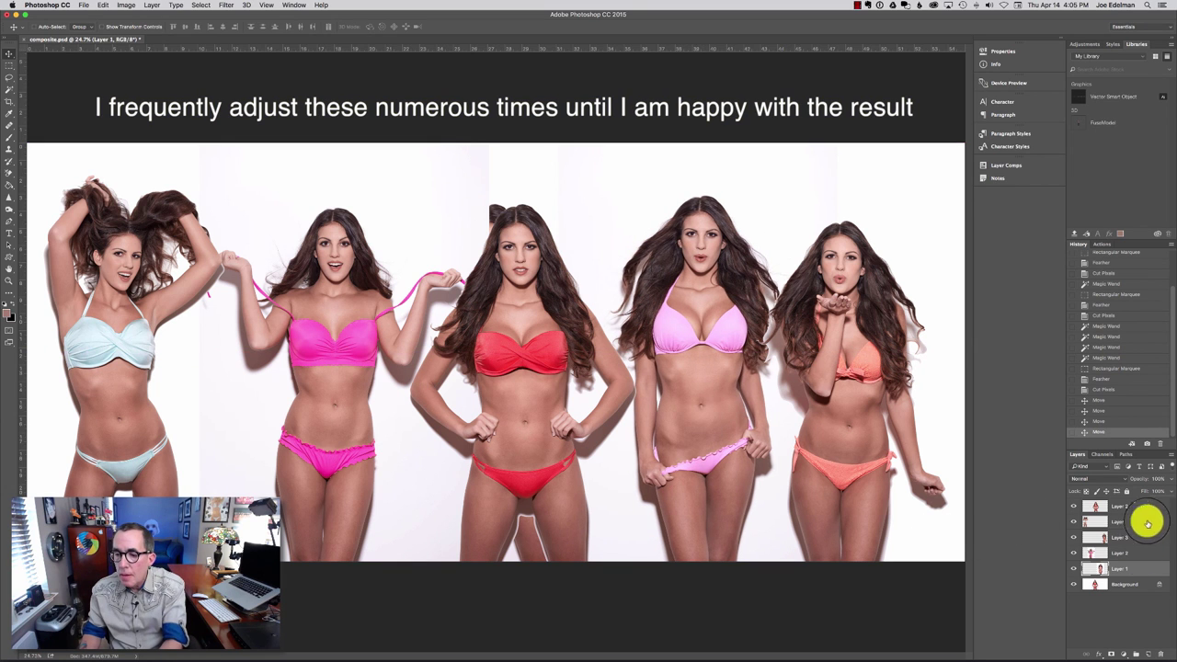
Move the orange bikini photo on Layer 3 slightly right, and nudge the light pink one on Layer 1 slightly right.
left_click(1132, 539)
left_click_drag(843, 432, 852, 426)
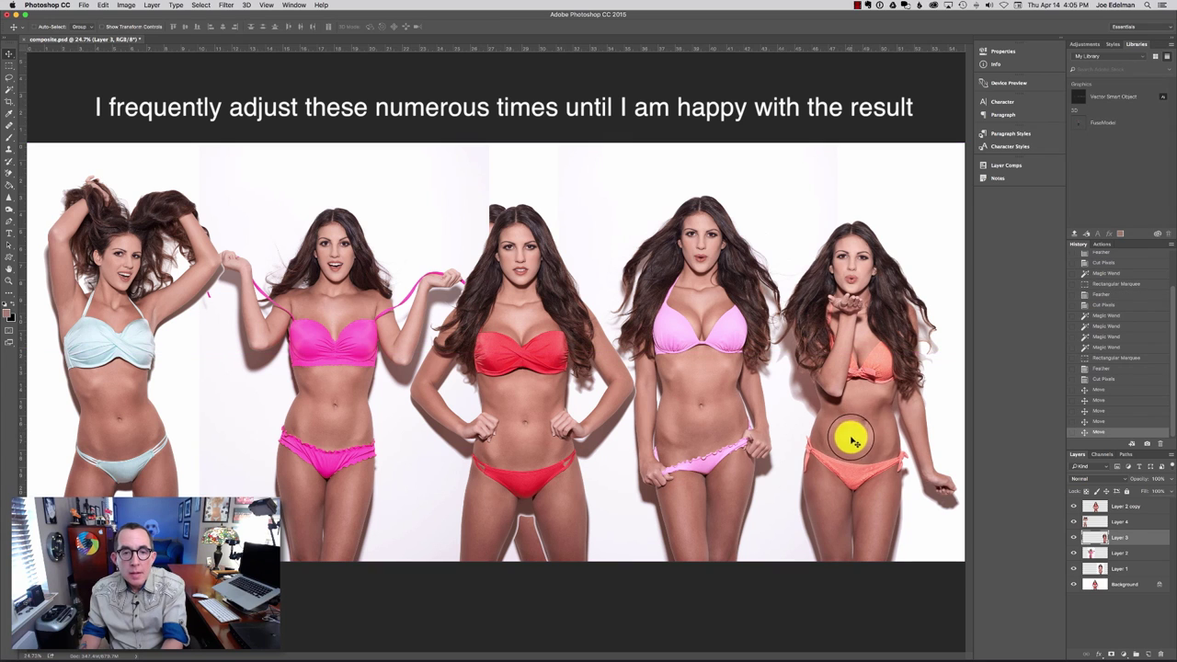
left_click(1119, 570)
left_click_drag(740, 464, 739, 457)
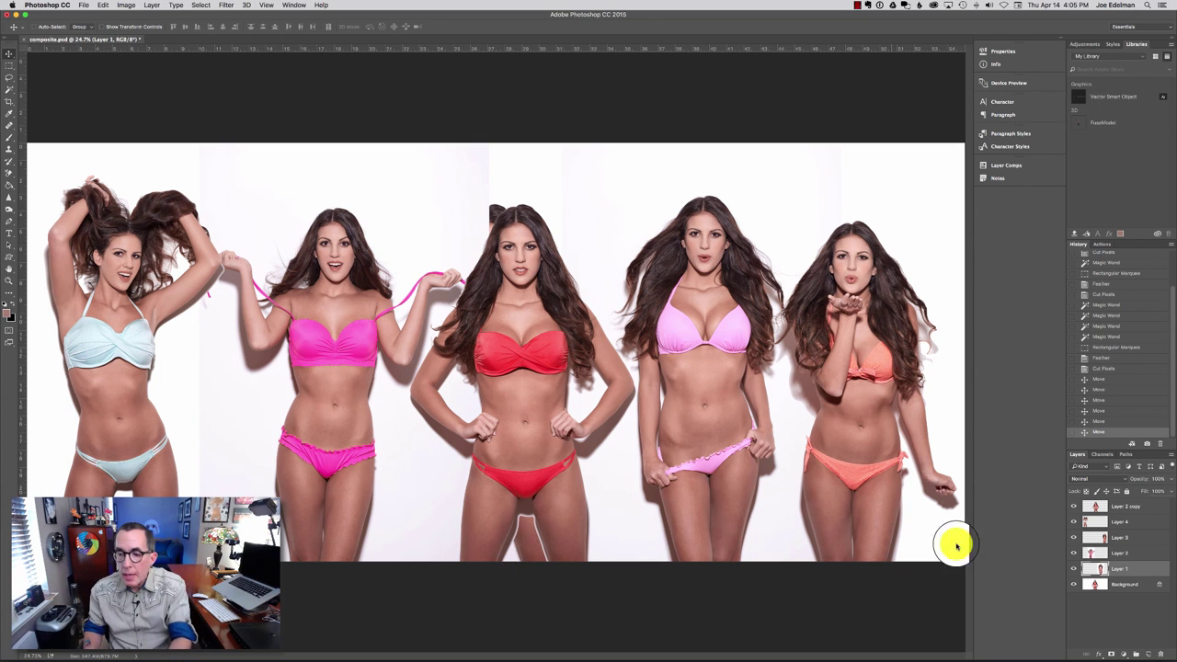
Hide the Background layer and add a new empty layer directly above it.
left_click(1073, 584)
left_click(1140, 585)
left_click(1148, 654)
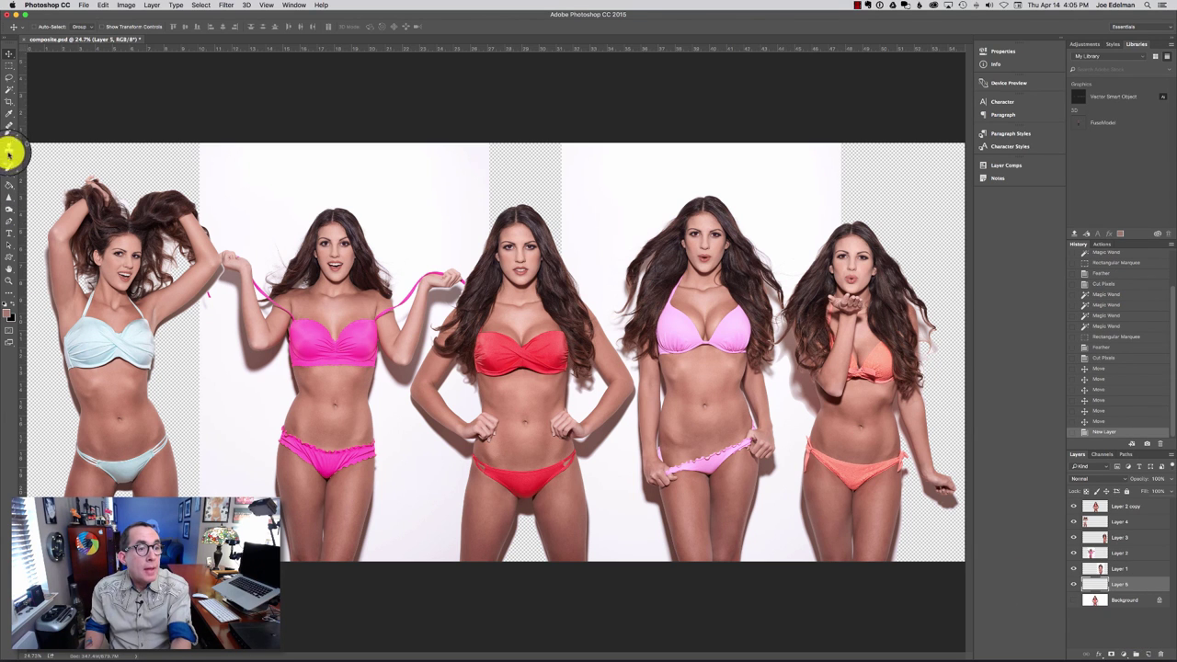
Sample the off-white studio backdrop above the hot pink bikini photo and fill the new layer with it using the Paint Bucket.
left_click(10, 112)
left_click(434, 179)
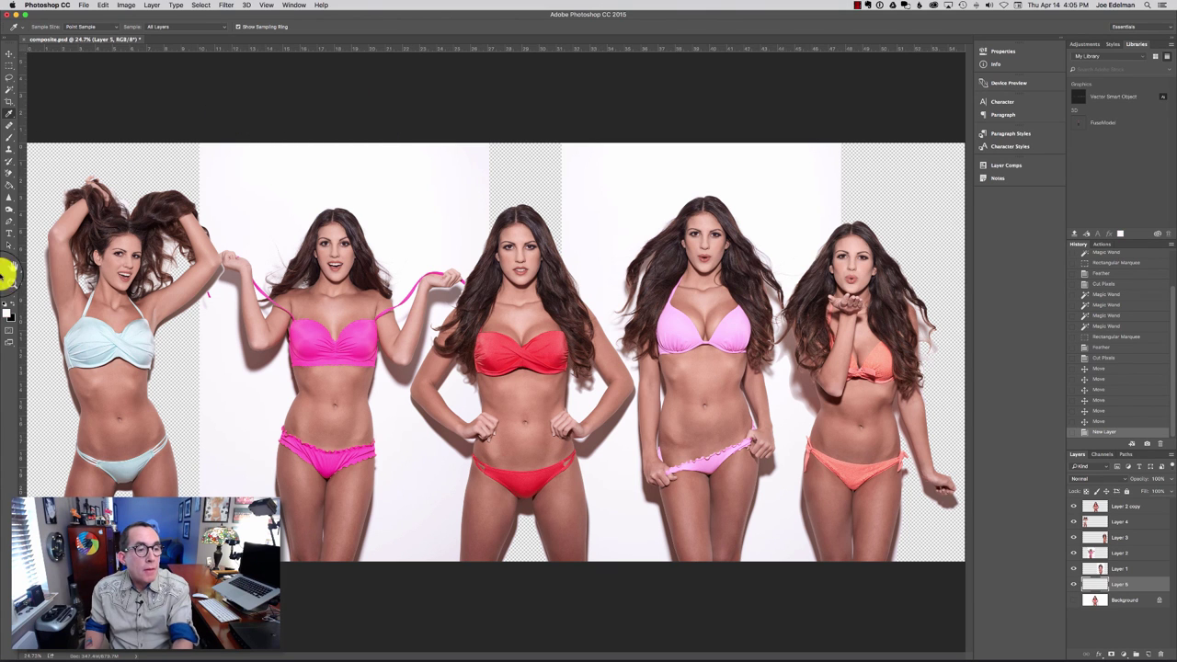
left_click(9, 185)
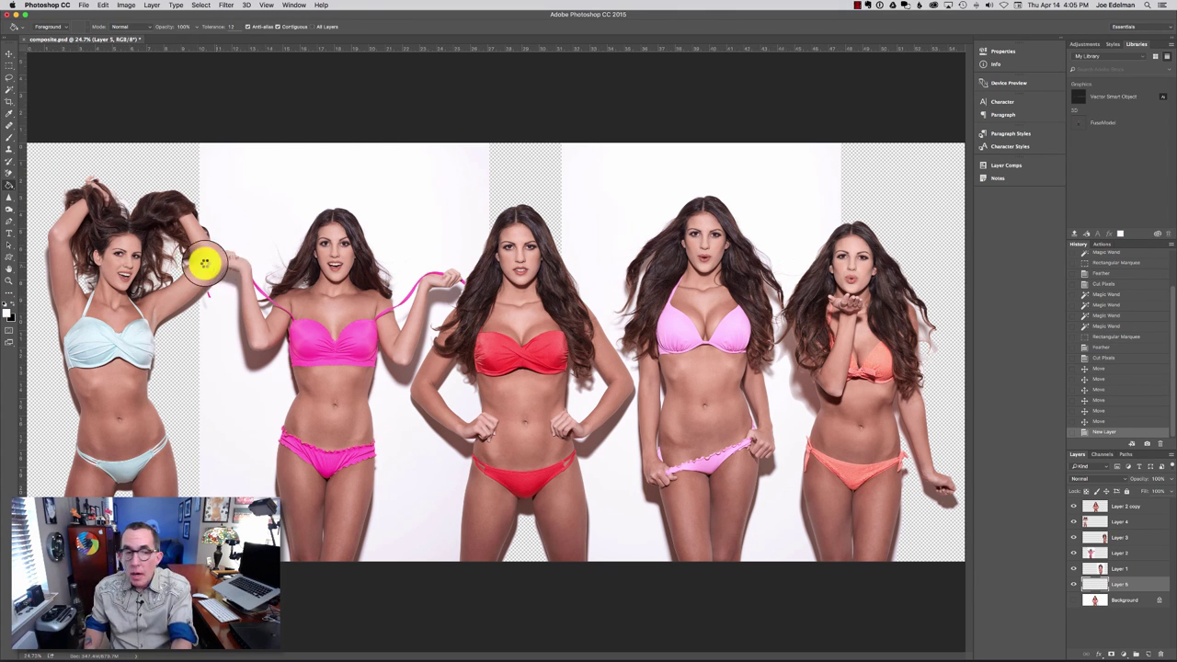
left_click(70, 190)
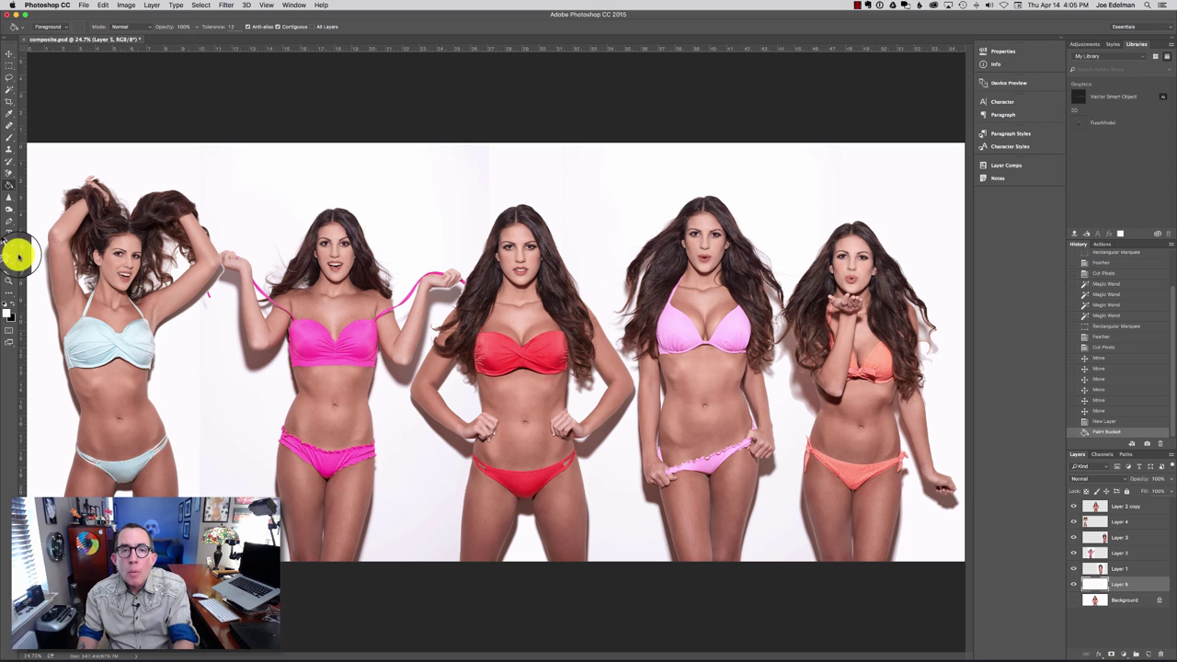
Scale the light pink bikini photo on Layer 1 down proportionally to about 95% and shift it slightly to align with its neighbours.
left_click(9, 53)
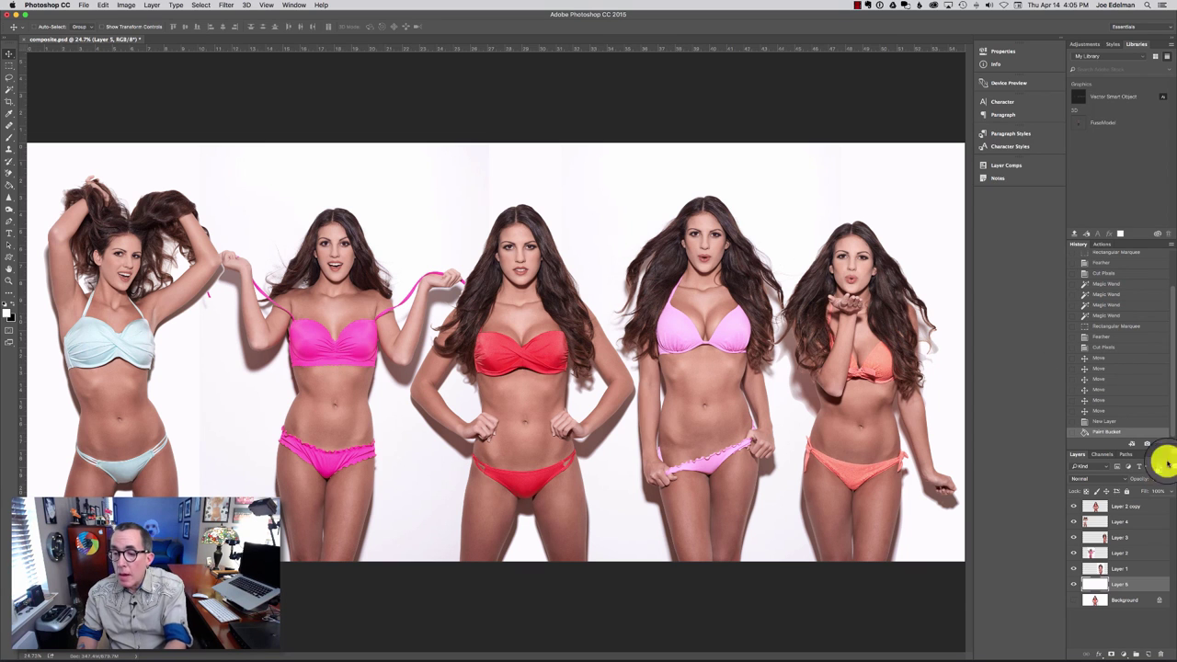
left_click(1122, 568)
key("ctrl+a")
key("ctrl+d")
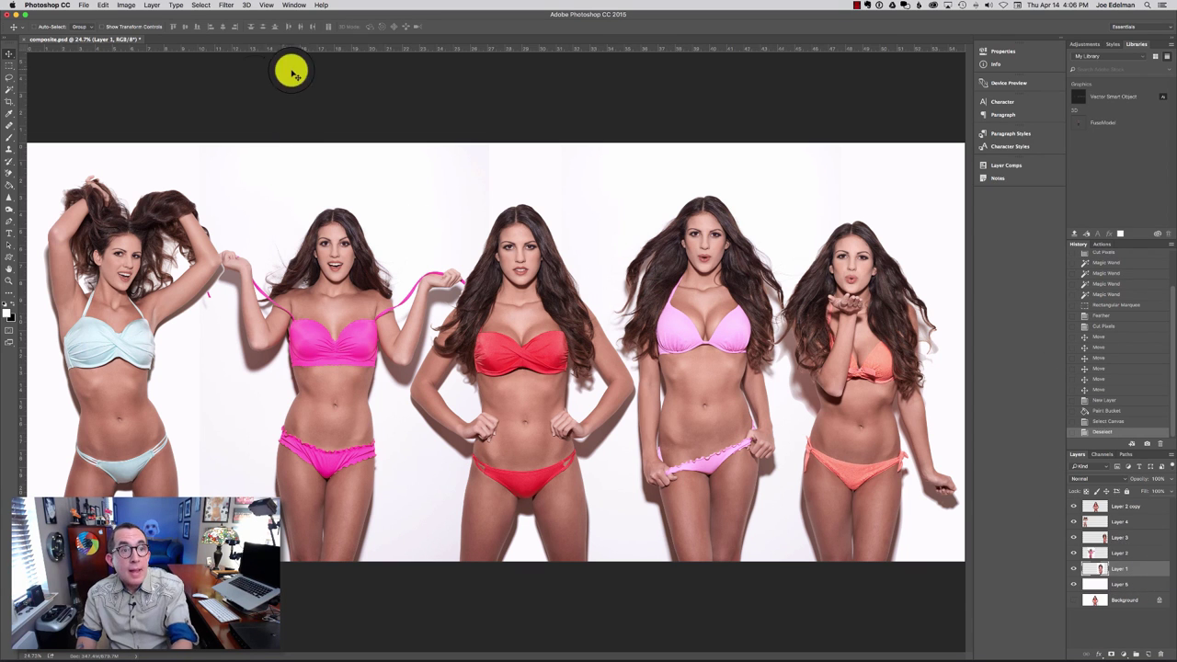
left_click(103, 6)
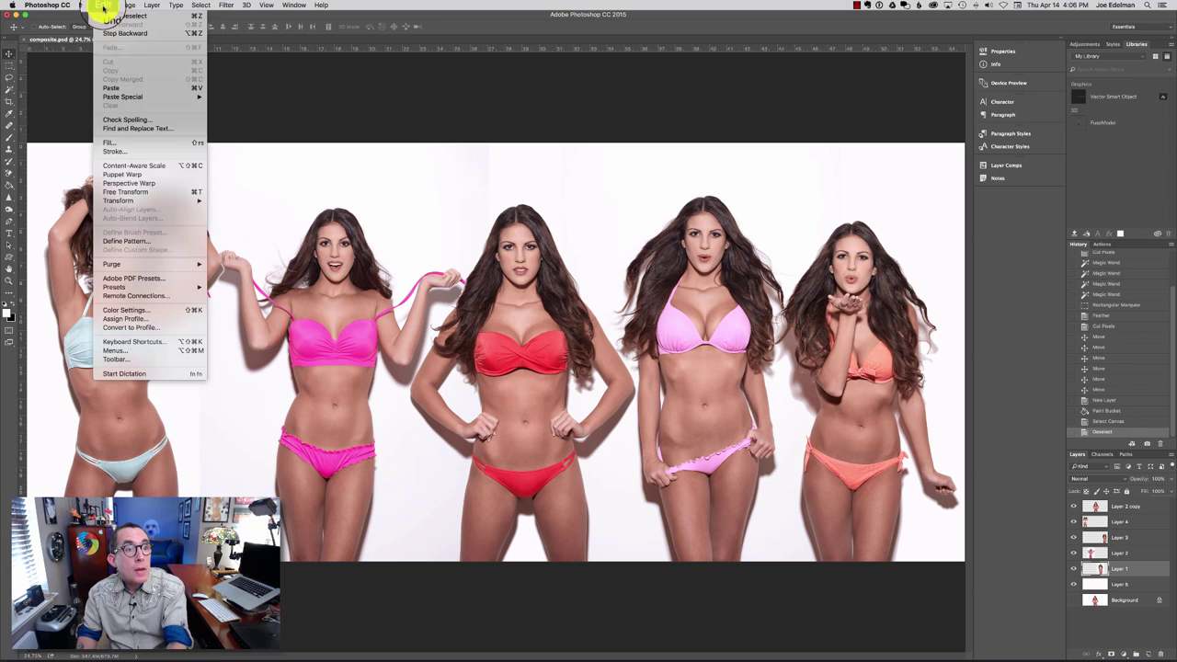
left_click(150, 191)
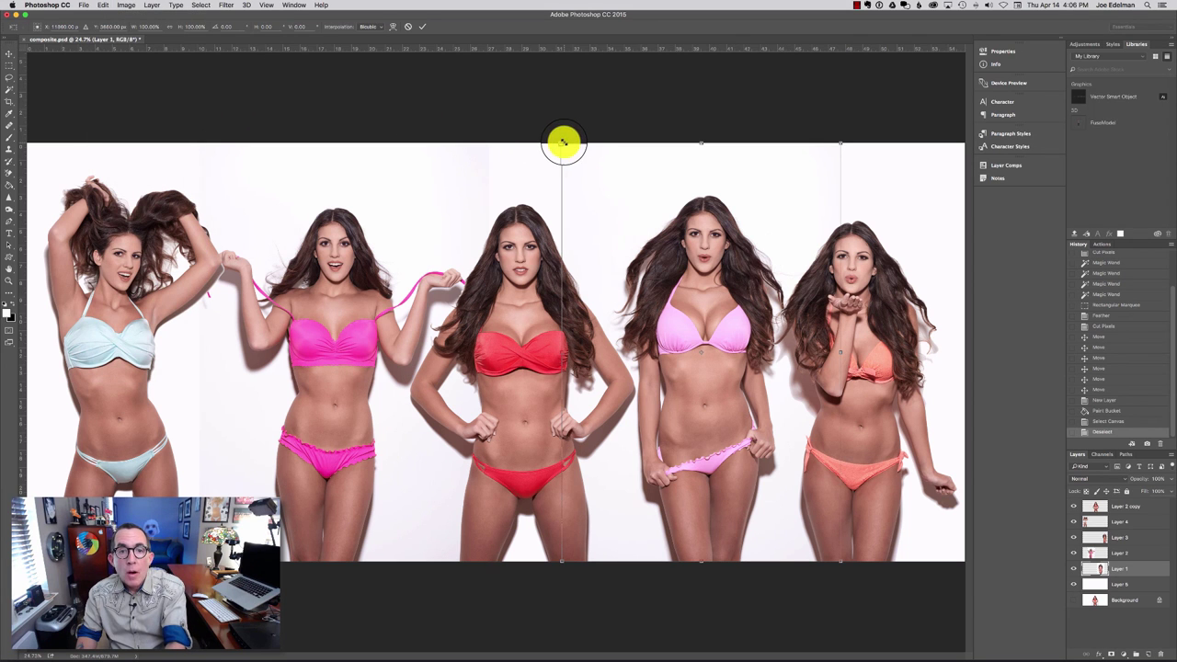
left_click_drag(559, 143, 572, 158)
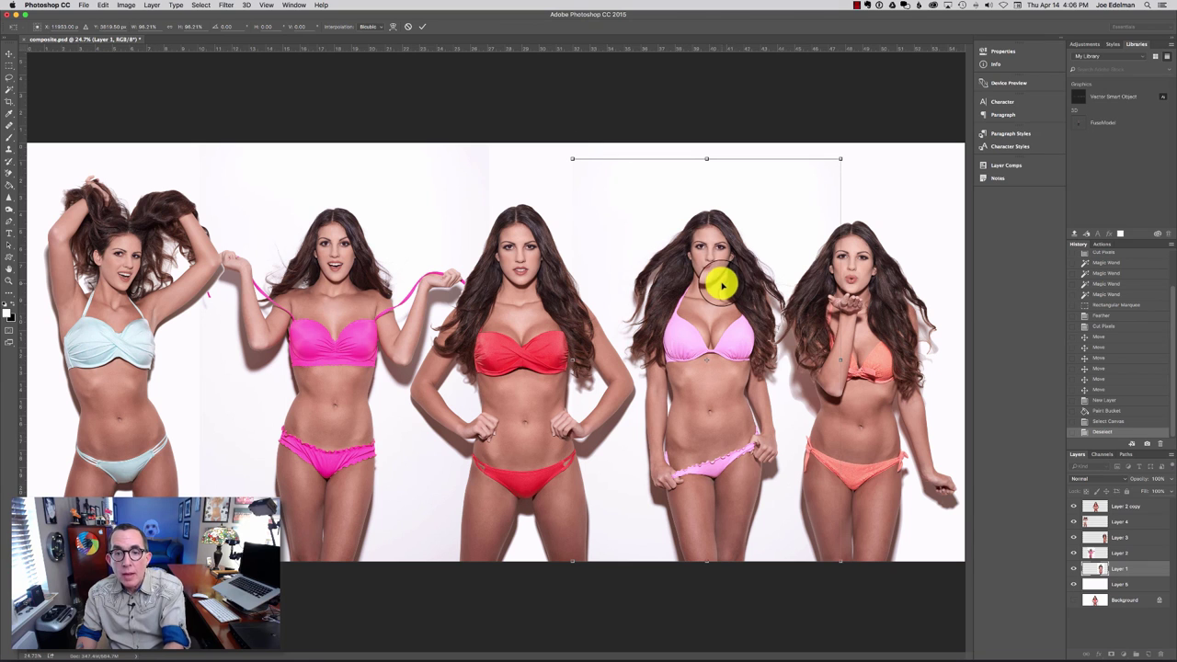
left_click_drag(723, 287, 704, 264)
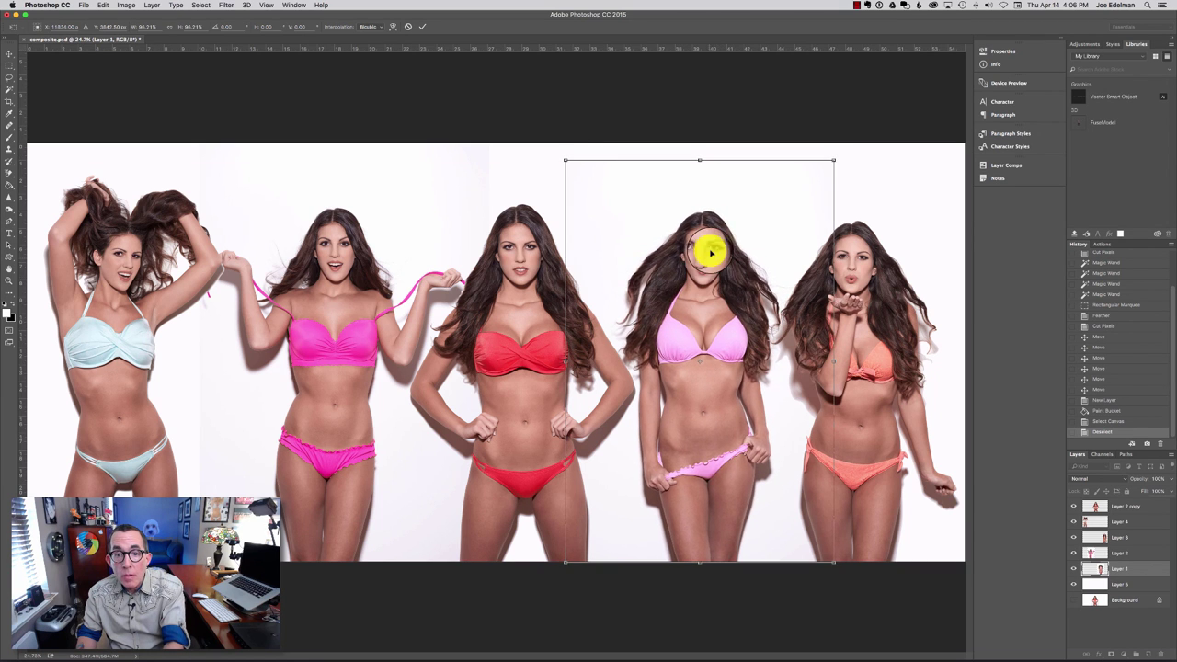
left_click_drag(834, 163, 831, 166)
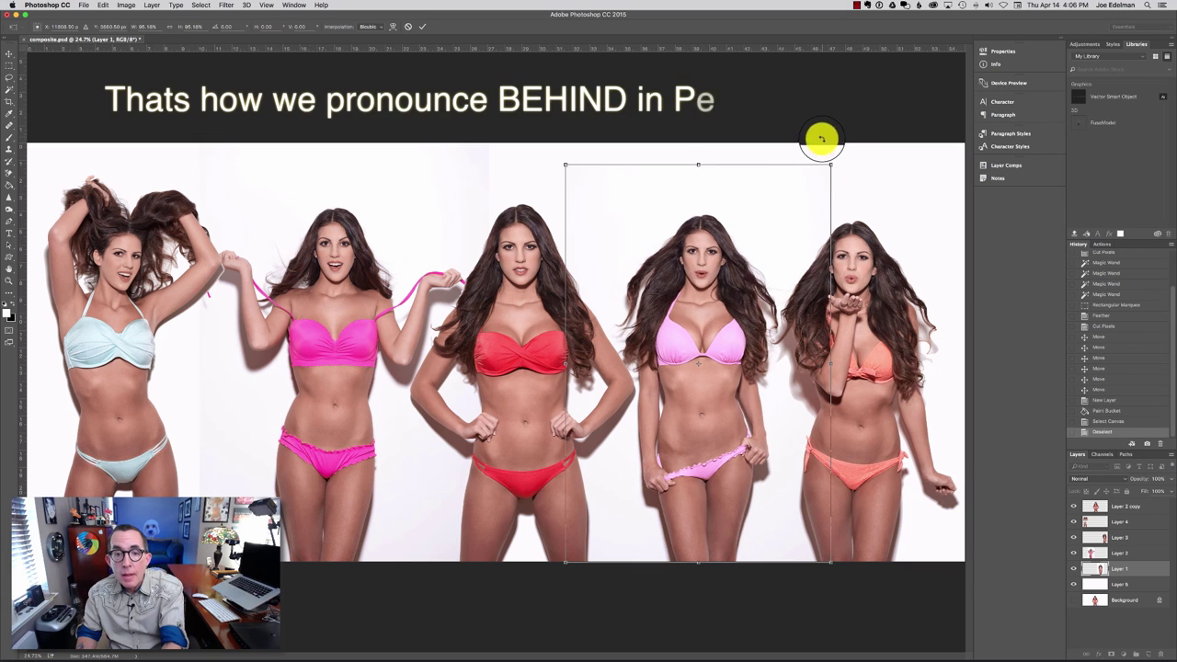
key("Return")
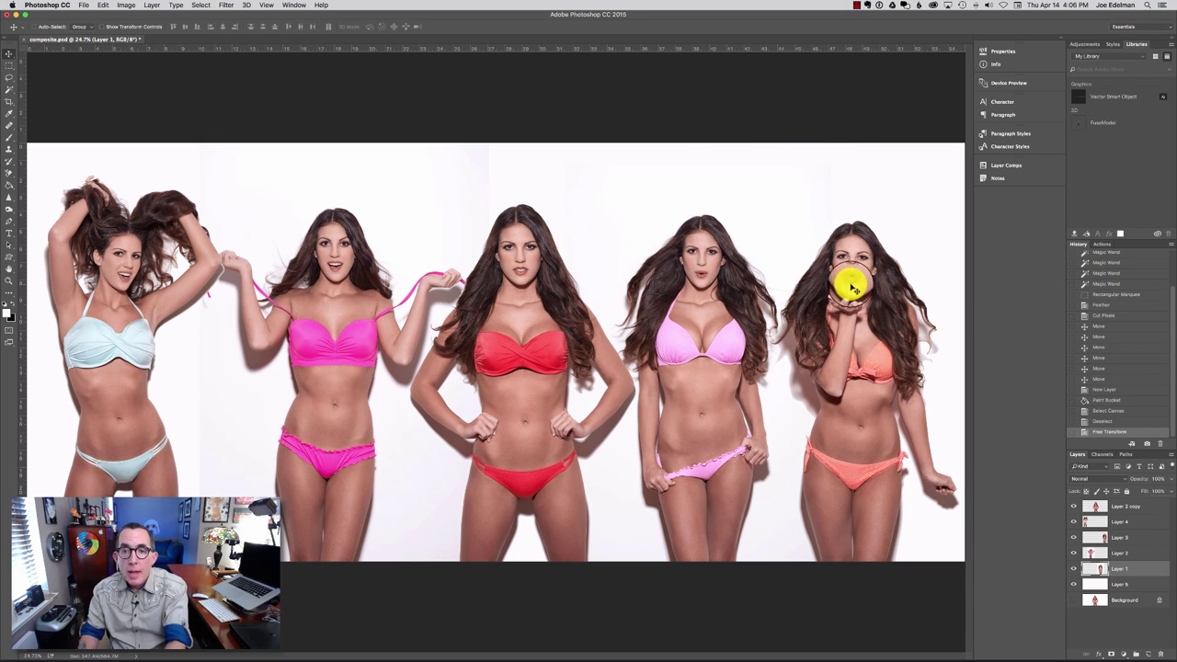
Scale the hot pink bikini photo on Layer 2 down proportionally to about 96% and nudge it into place beside the red one.
left_click(1120, 524)
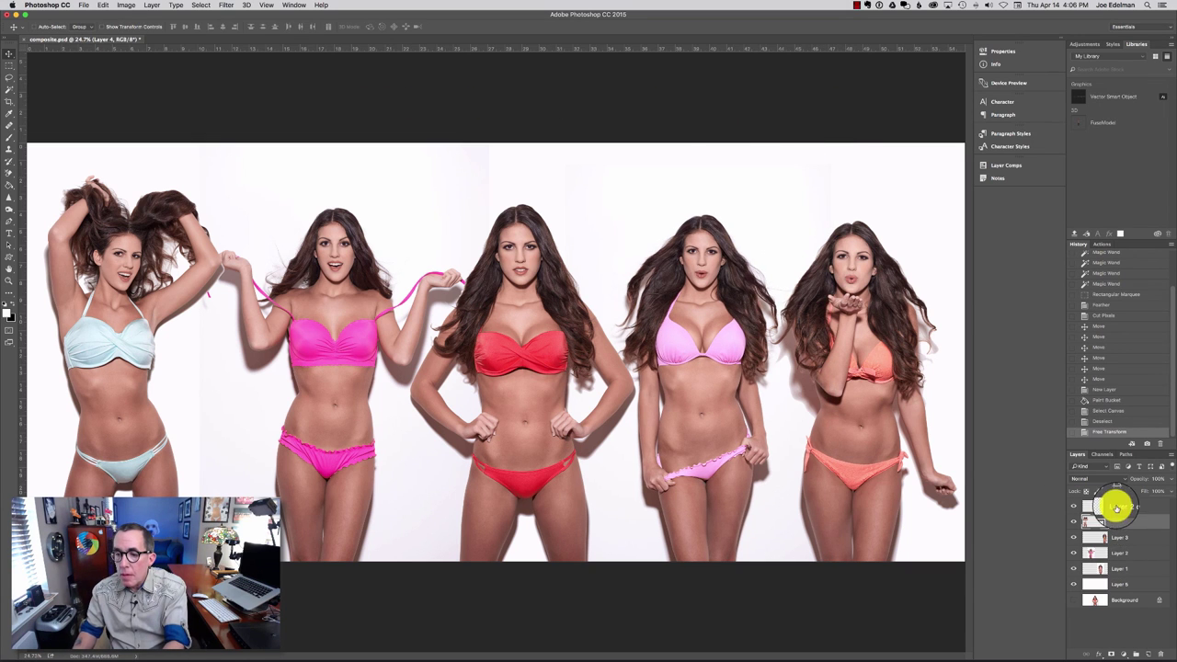
left_click(1124, 552)
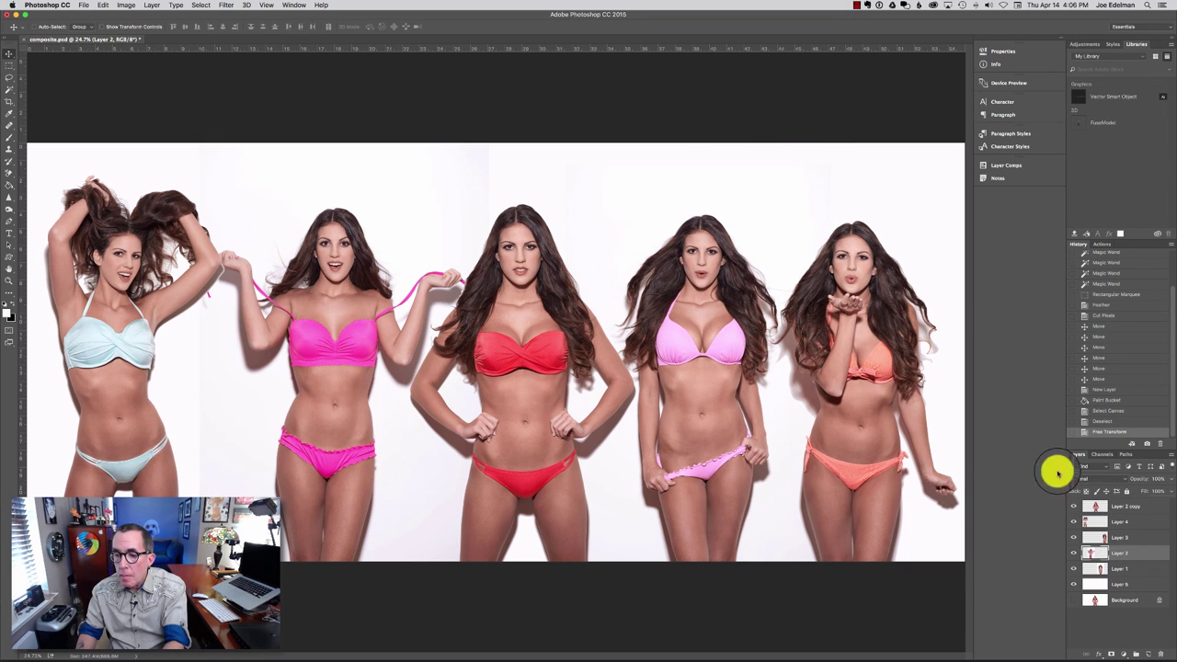
left_click(104, 6)
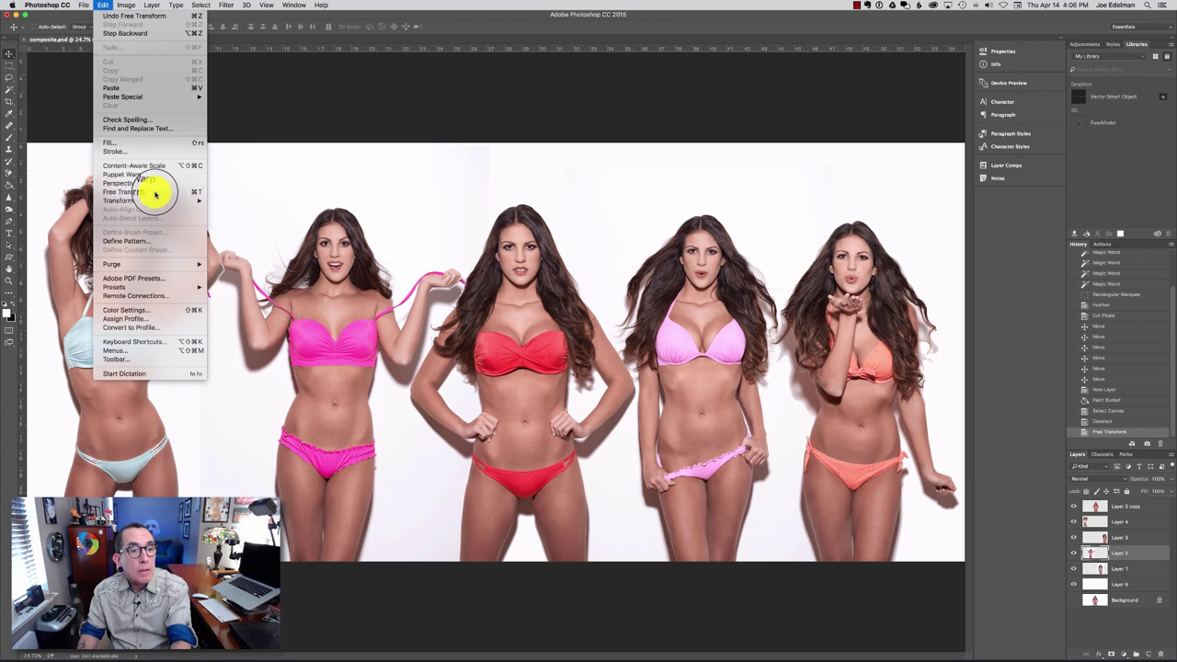
left_click(121, 191)
left_click_drag(199, 141, 202, 151)
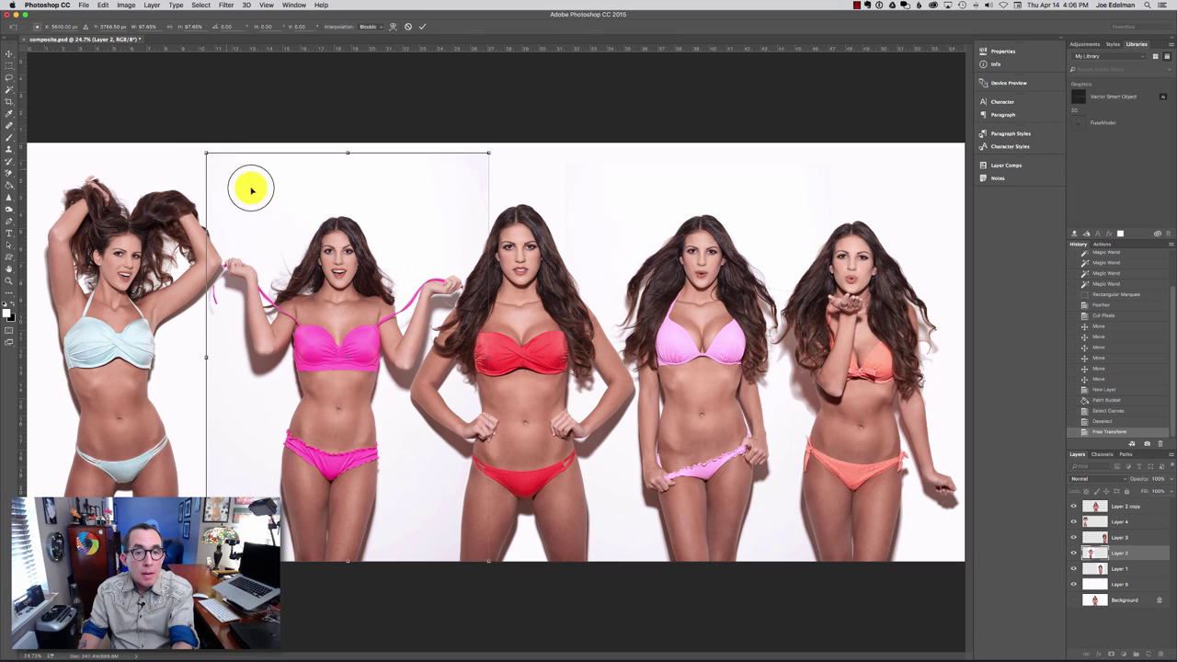
left_click_drag(288, 223, 286, 223)
left_click_drag(484, 153, 485, 159)
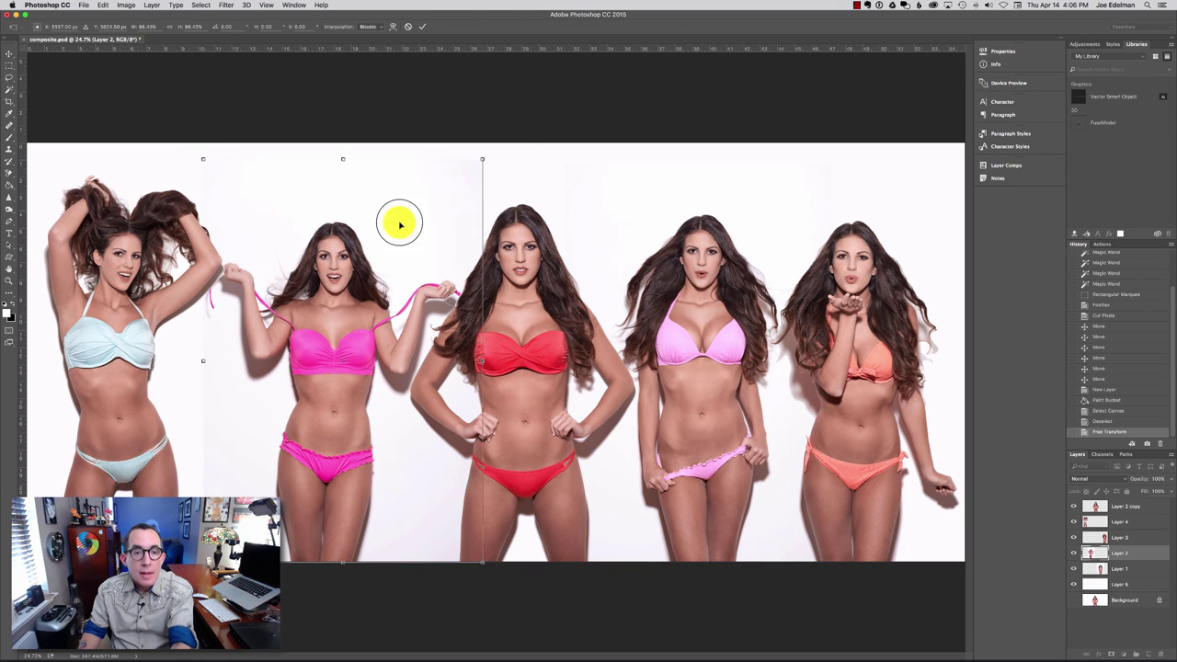
left_click_drag(380, 255, 384, 249)
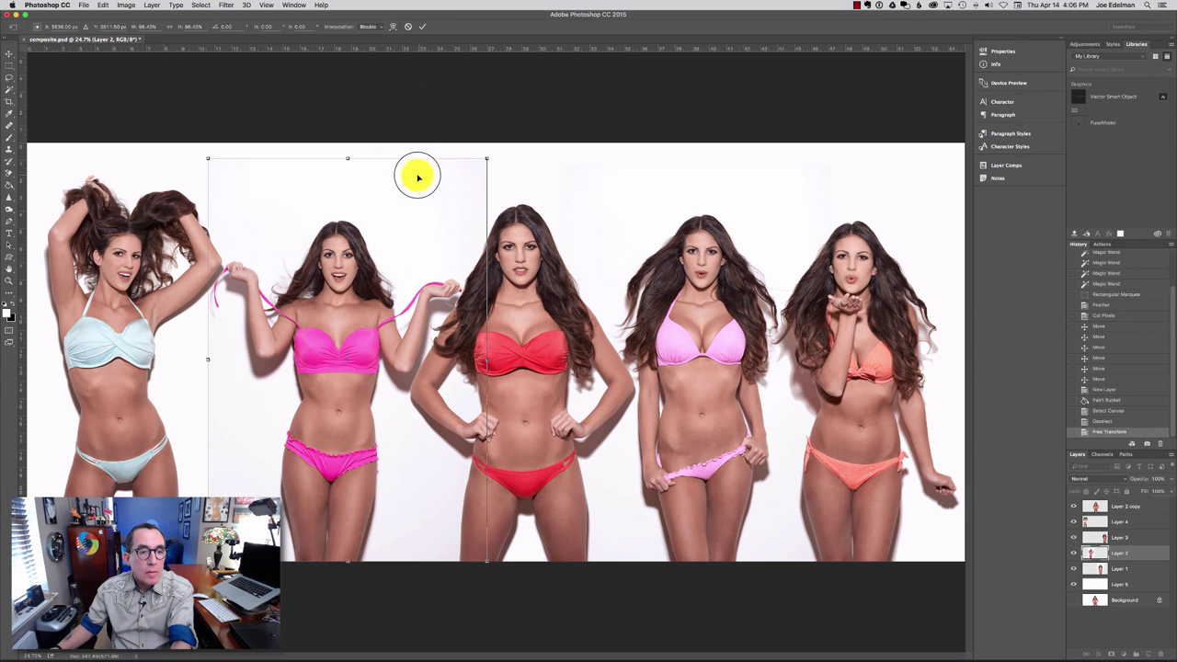
key("Return")
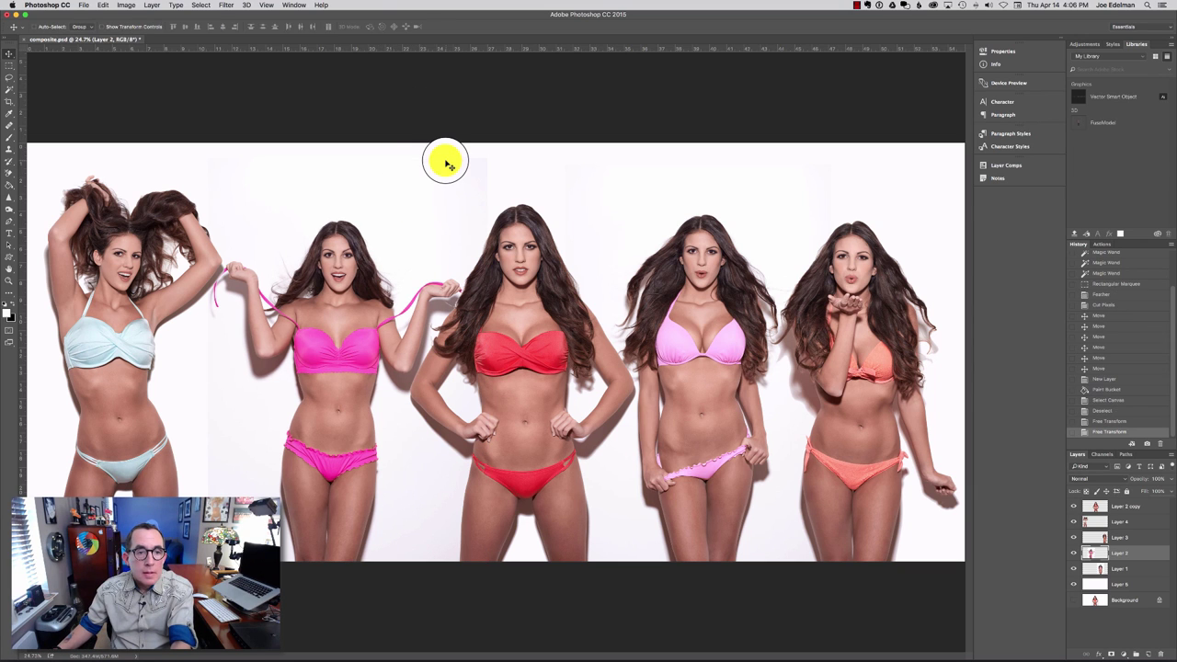
key("Up")
key("Up")
key("Up")
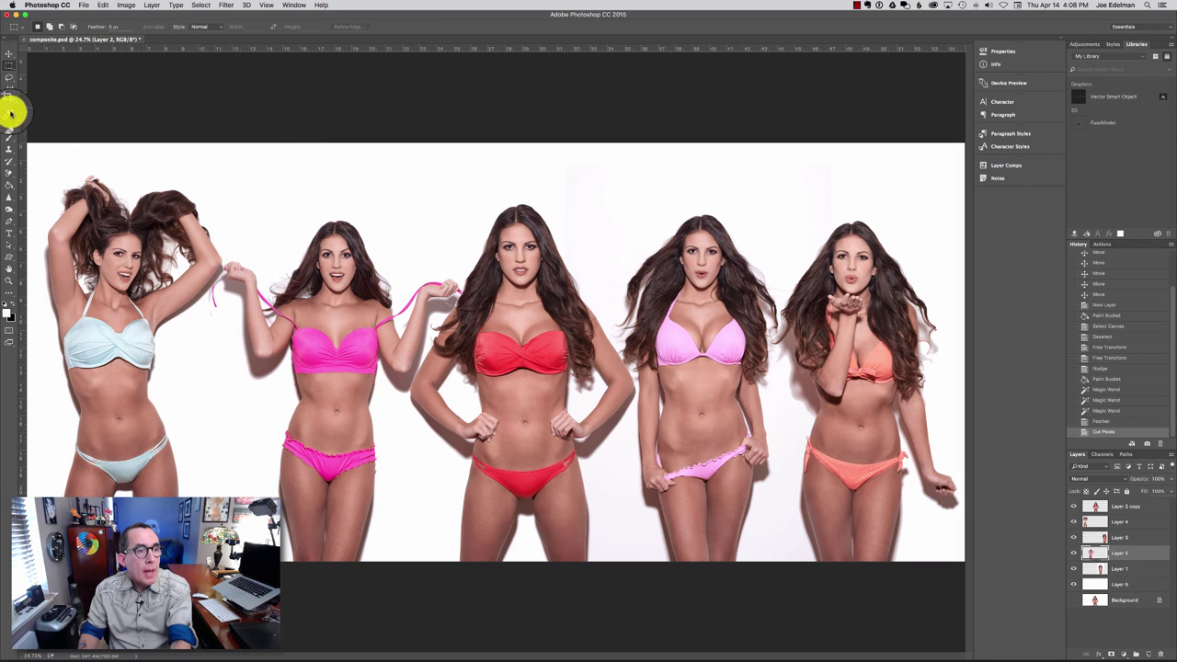
Crop the composite to trim thin strips off its upper and lower edges while keeping the full width.
left_click(10, 103)
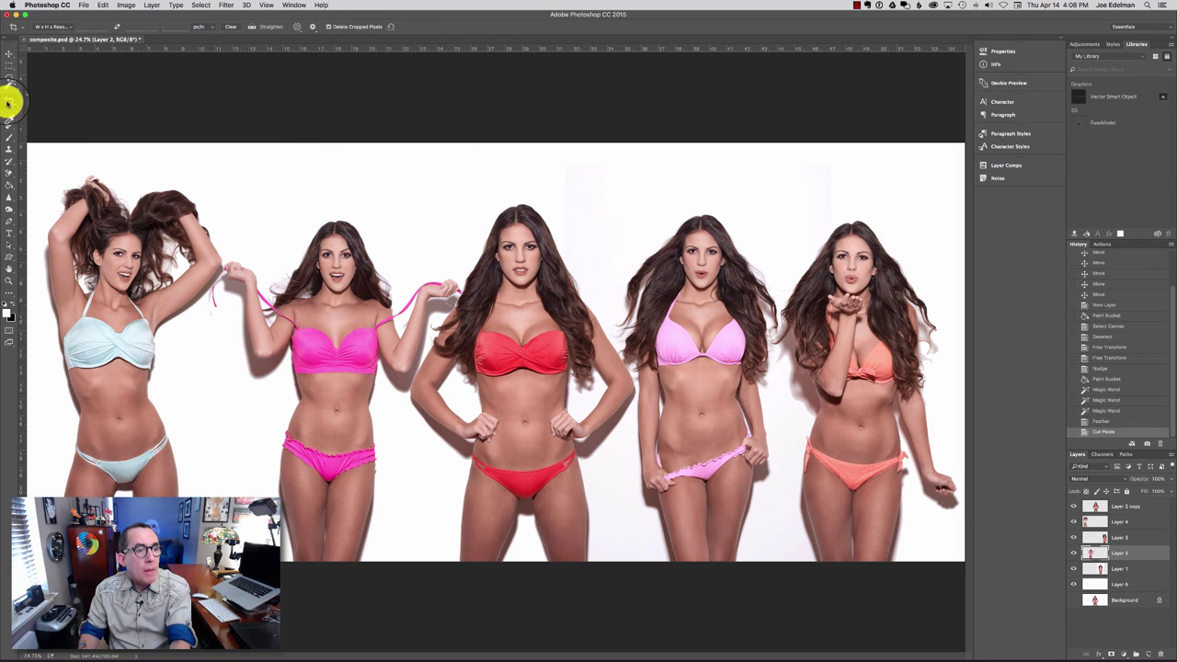
key("super+minus")
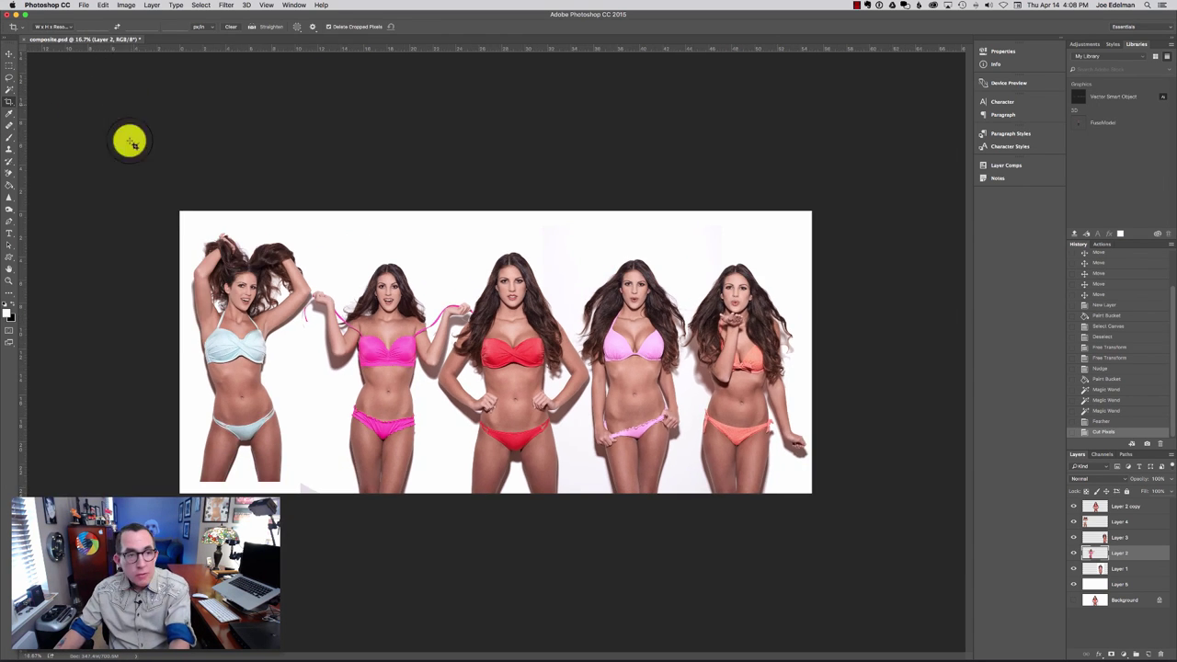
left_click_drag(171, 224, 815, 480)
key("Return")
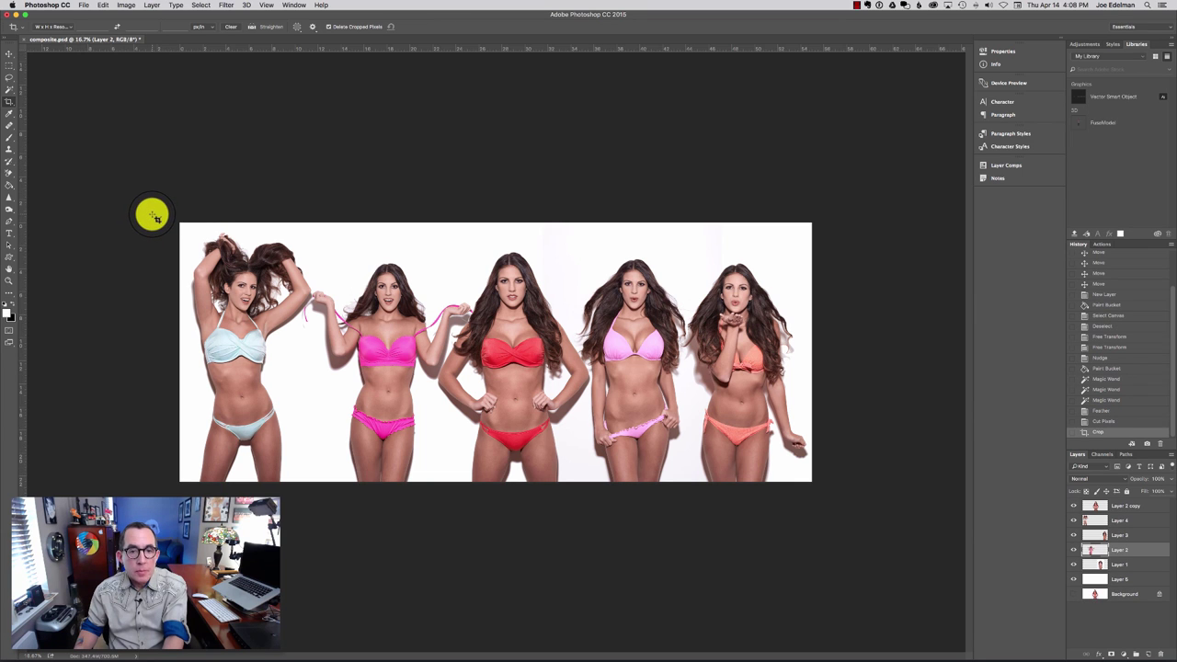
Select Layer 3, sample the brown hair as the foreground colour and activate the Background Eraser with Protect Foreground Color.
key("super+0")
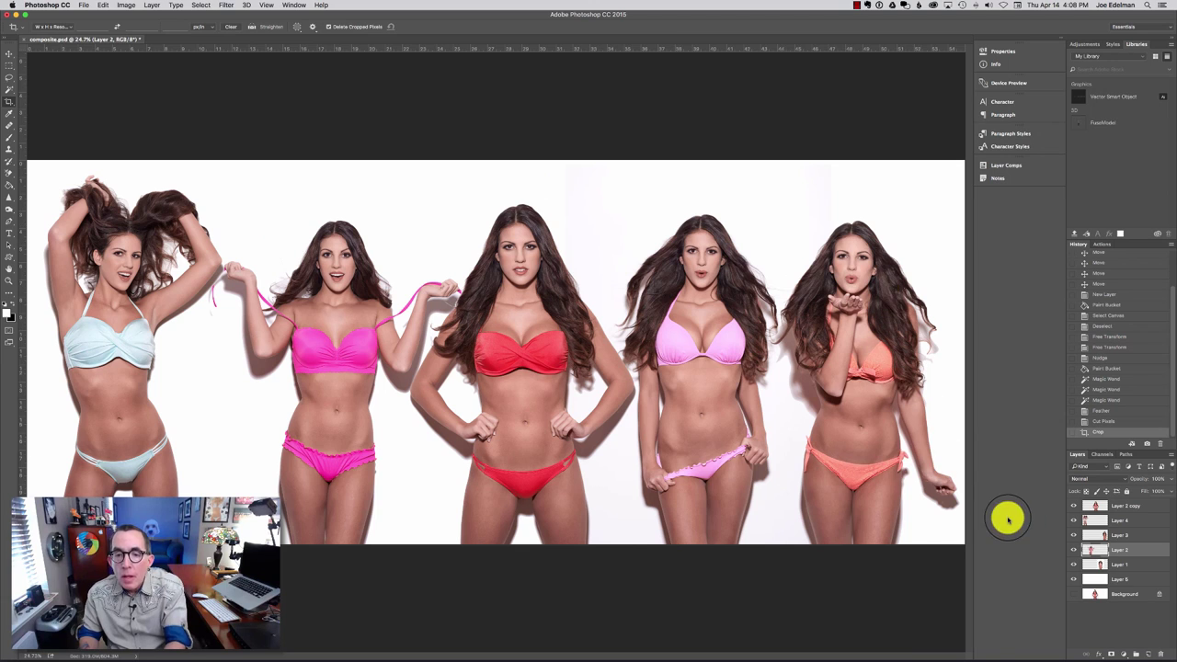
key("super+plus")
key("super+plus")
key("super+plus")
key("super+plus")
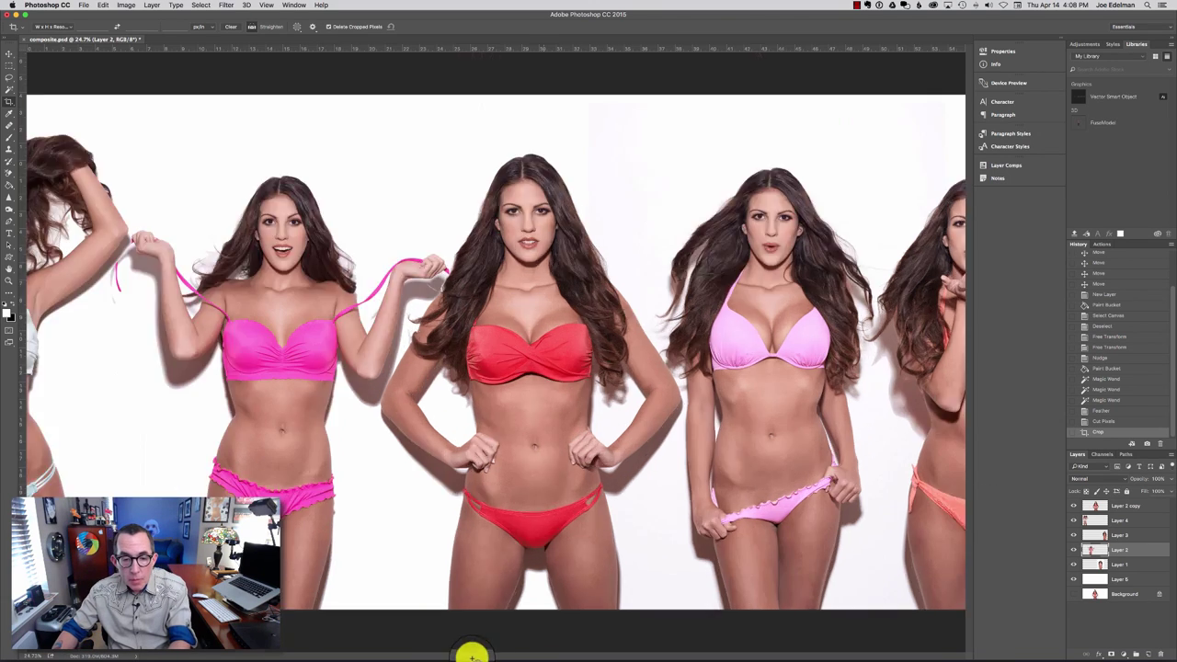
left_click_drag(582, 651, 728, 649)
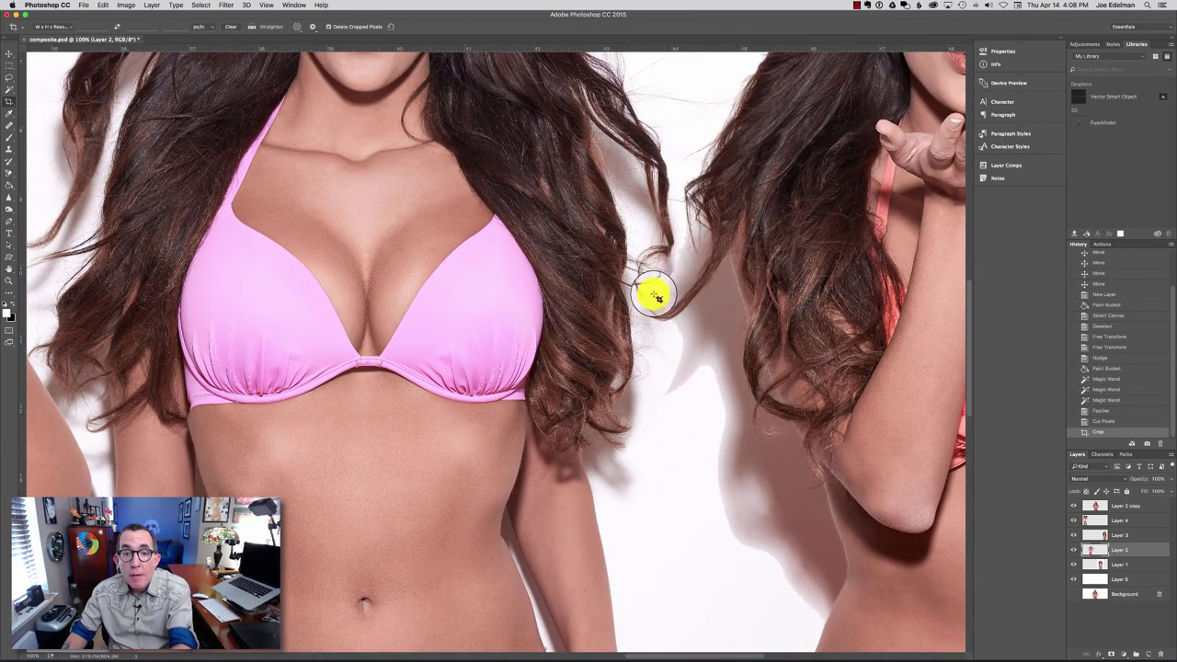
left_click(1129, 537)
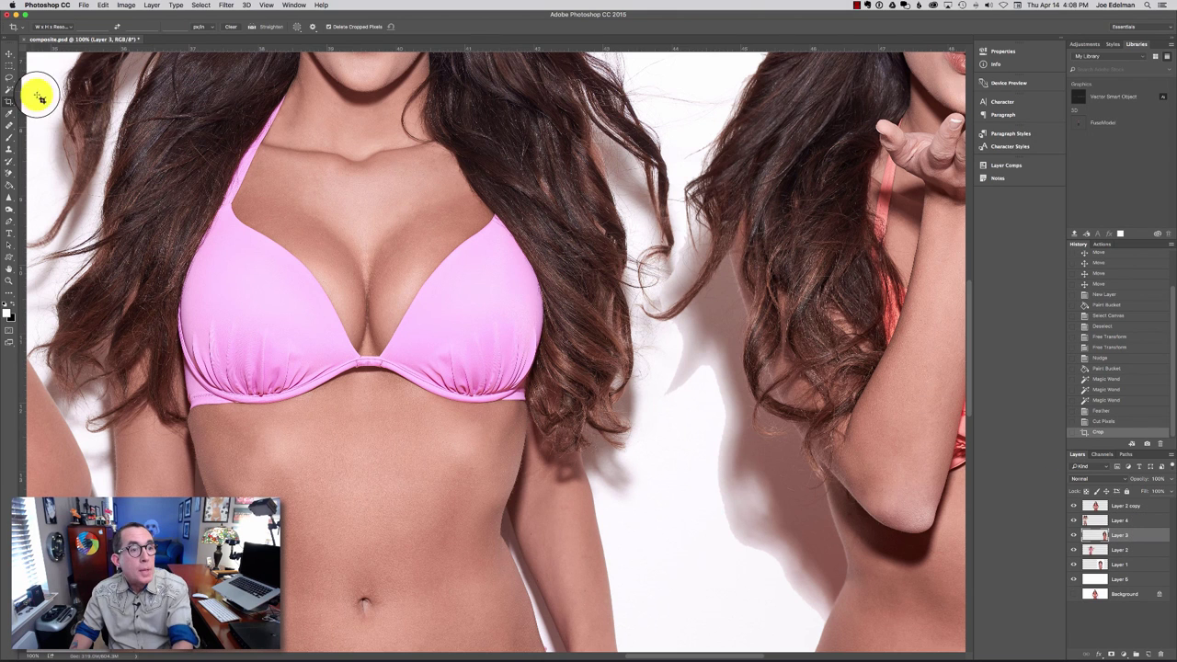
left_click_drag(12, 173, 51, 182)
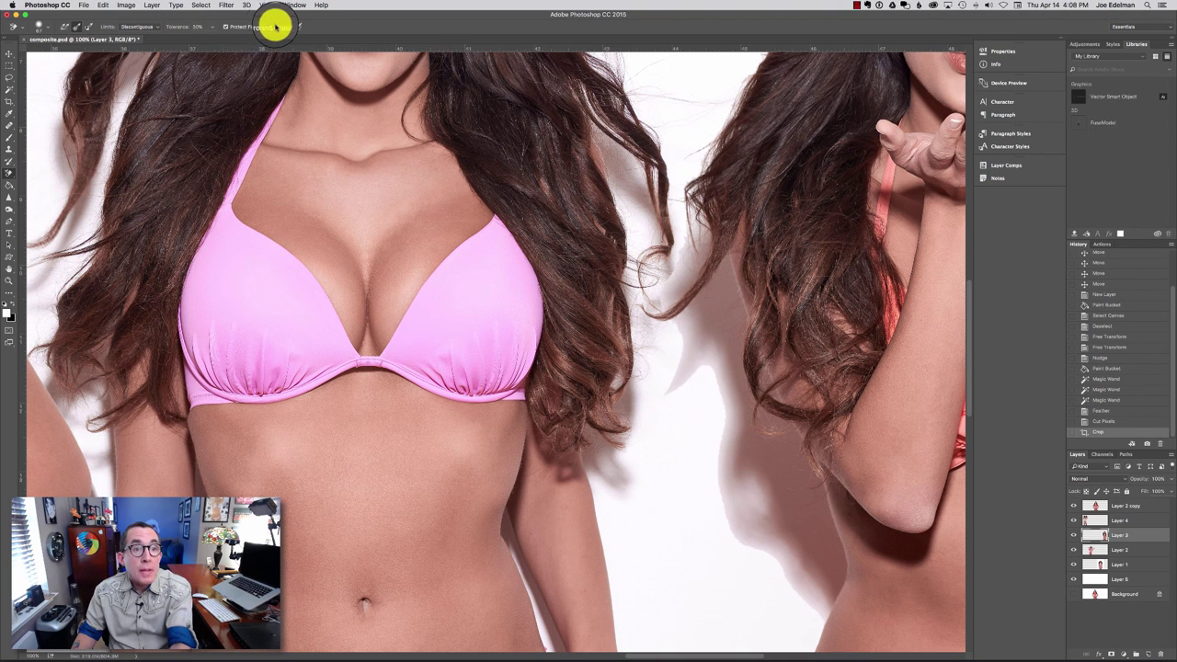
left_click(10, 114)
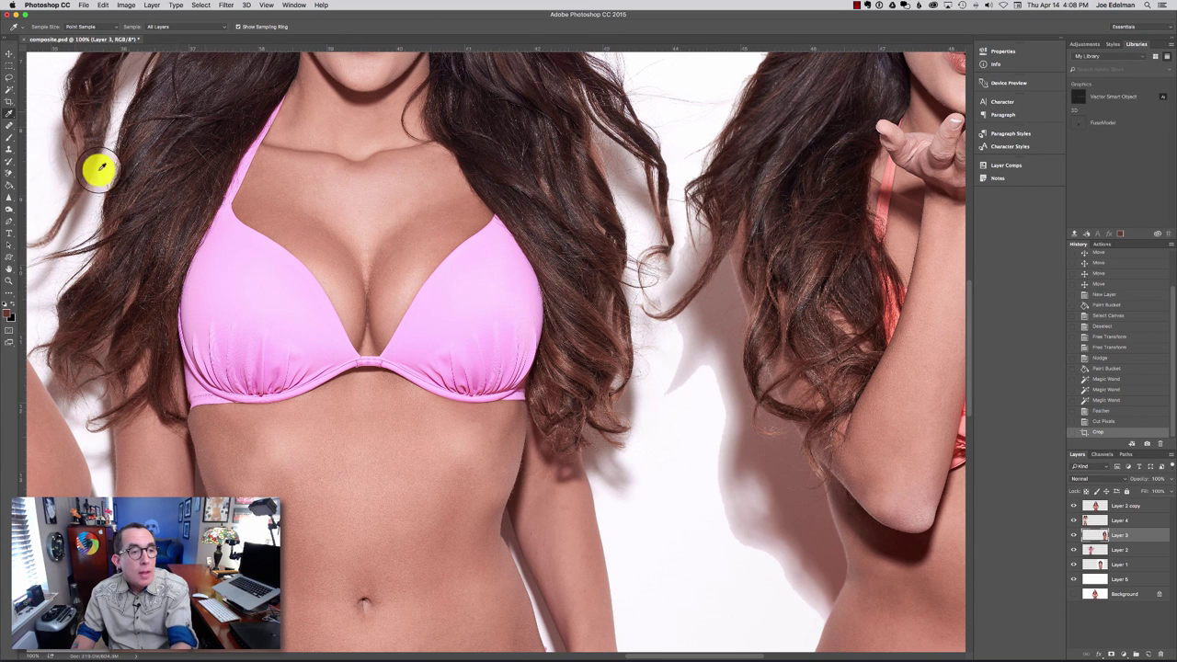
left_click(10, 175)
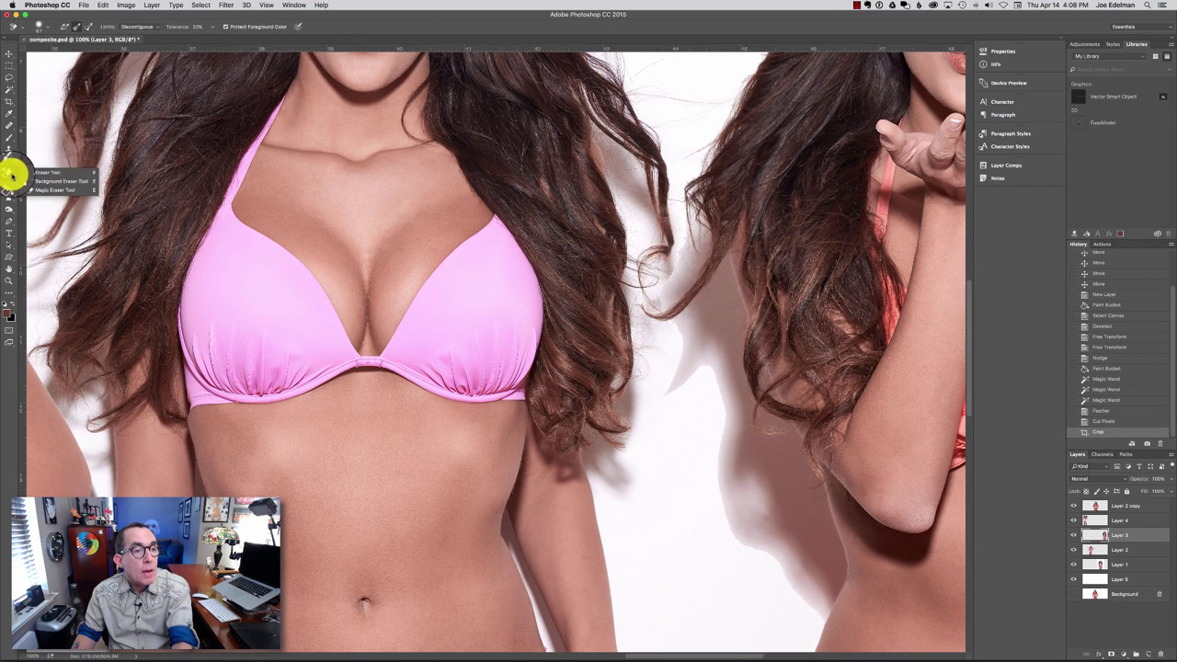
left_click(42, 180)
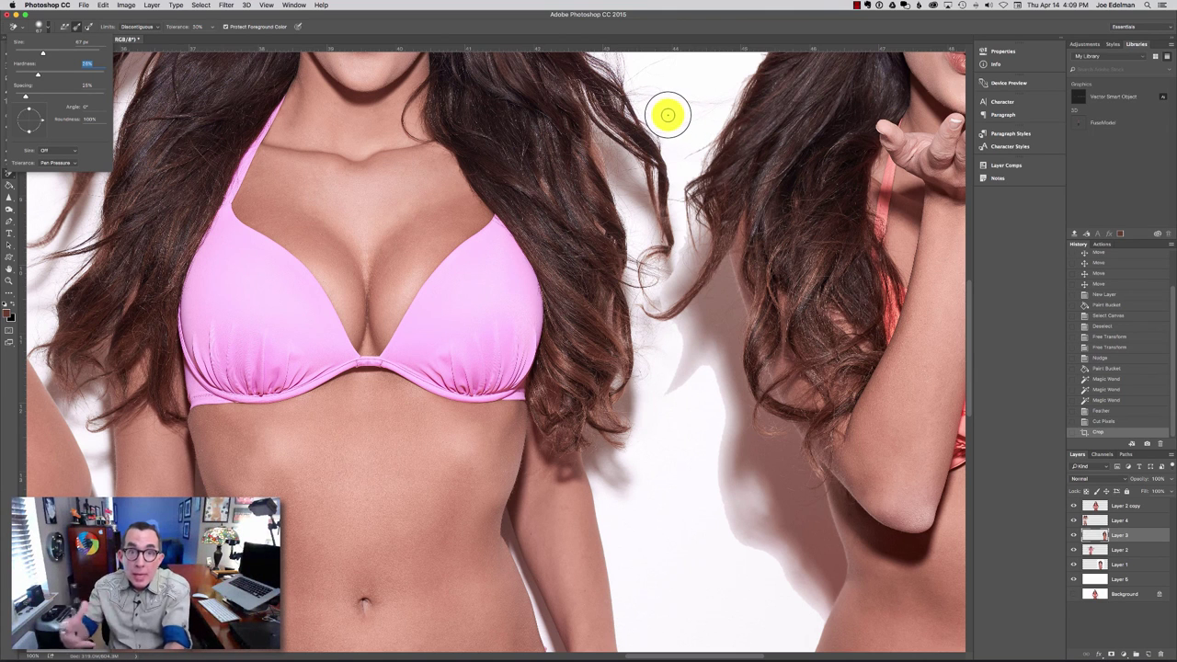
Erase the backdrop on Layer 3 around the orange bikini model's hair ends facing the light pink bikini photo.
left_click(1113, 535)
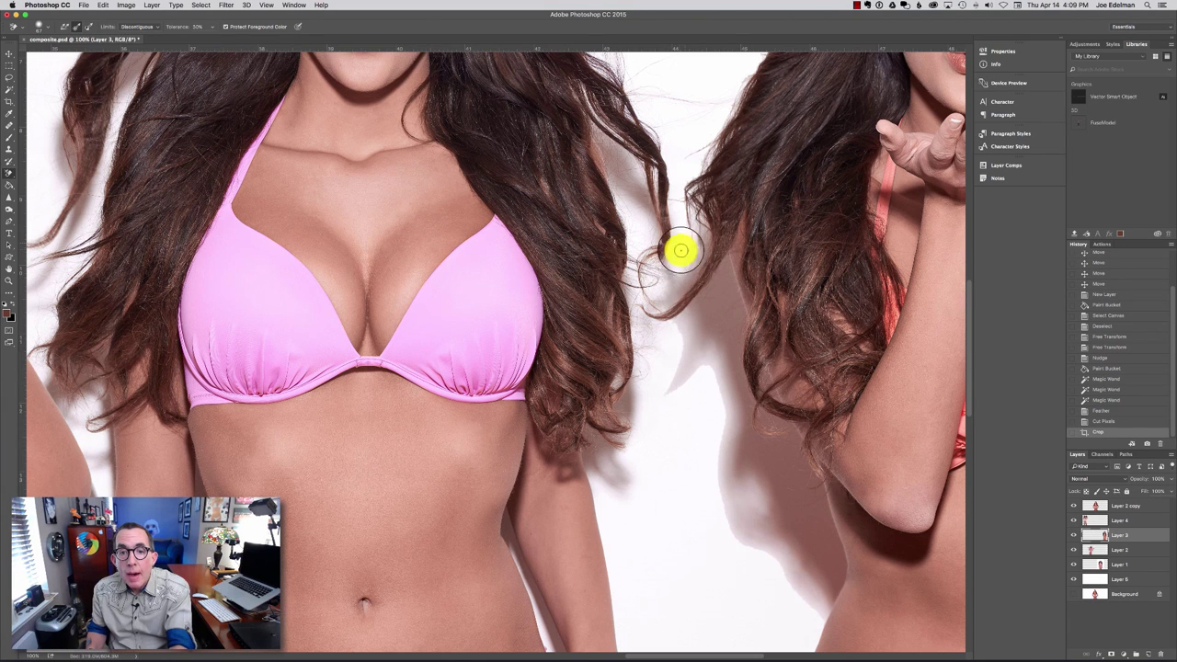
mouse_move(650, 301)
left_mouse_down()
mouse_move(668, 294)
mouse_move(667, 305)
left_mouse_up()
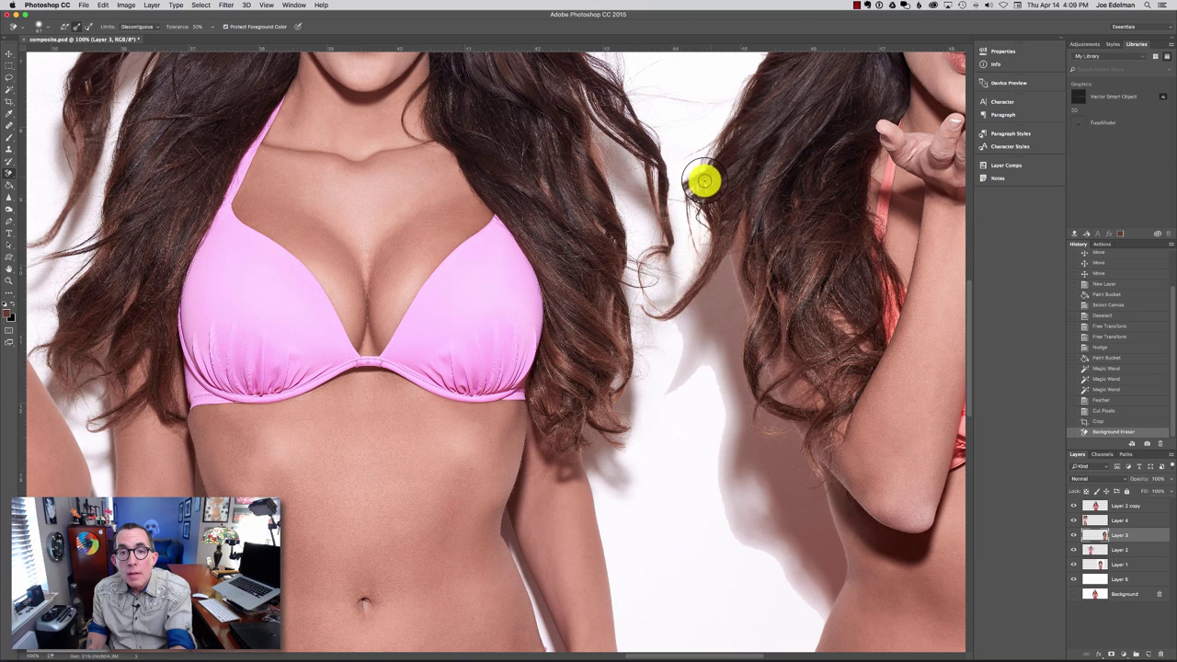
left_click_drag(704, 176, 621, 134)
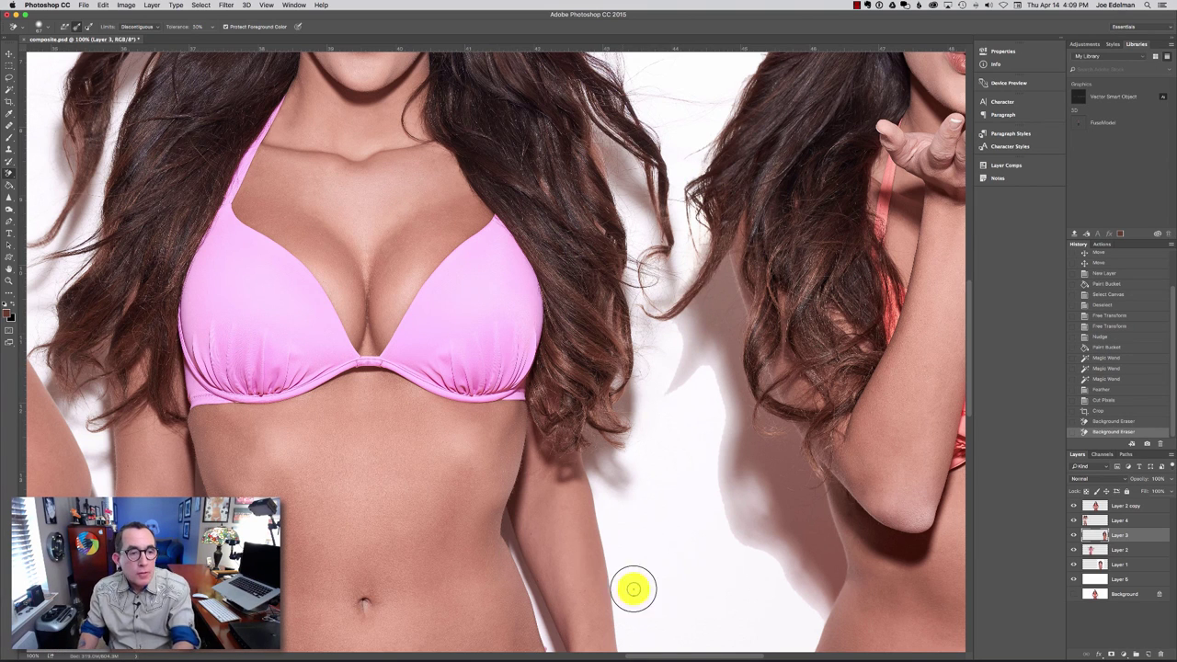
Select Layer 2 copy and erase its backdrop beside the red bikini model's hair, near the hot pink strap.
left_click_drag(674, 651, 591, 614)
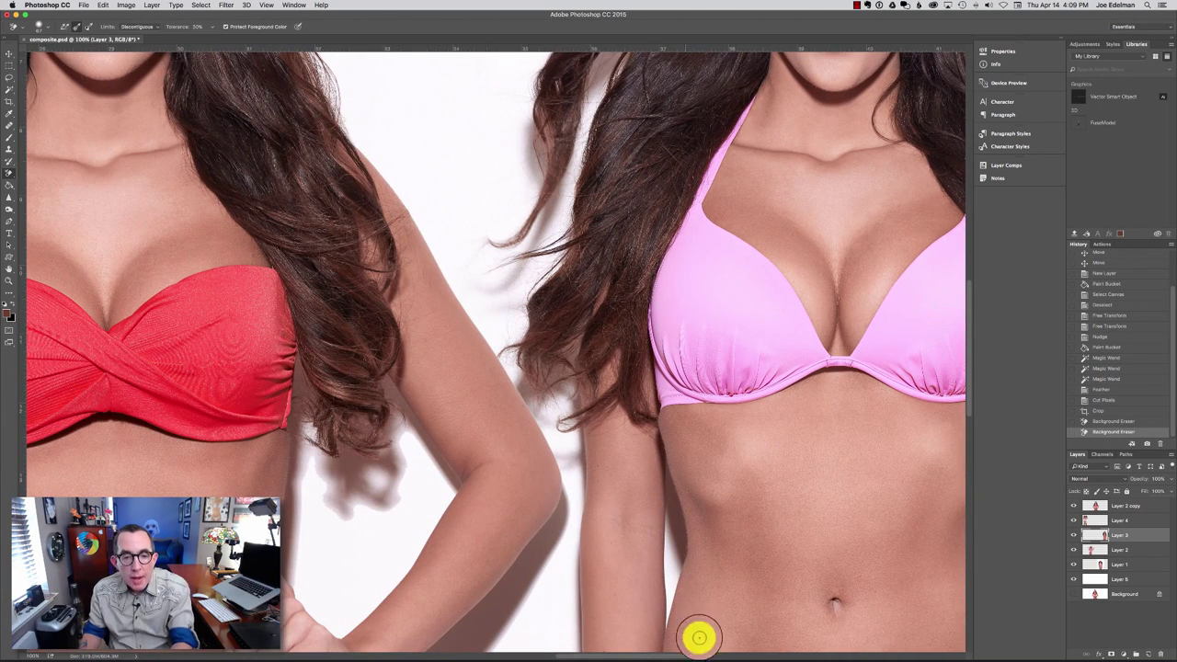
left_click_drag(655, 653, 572, 655)
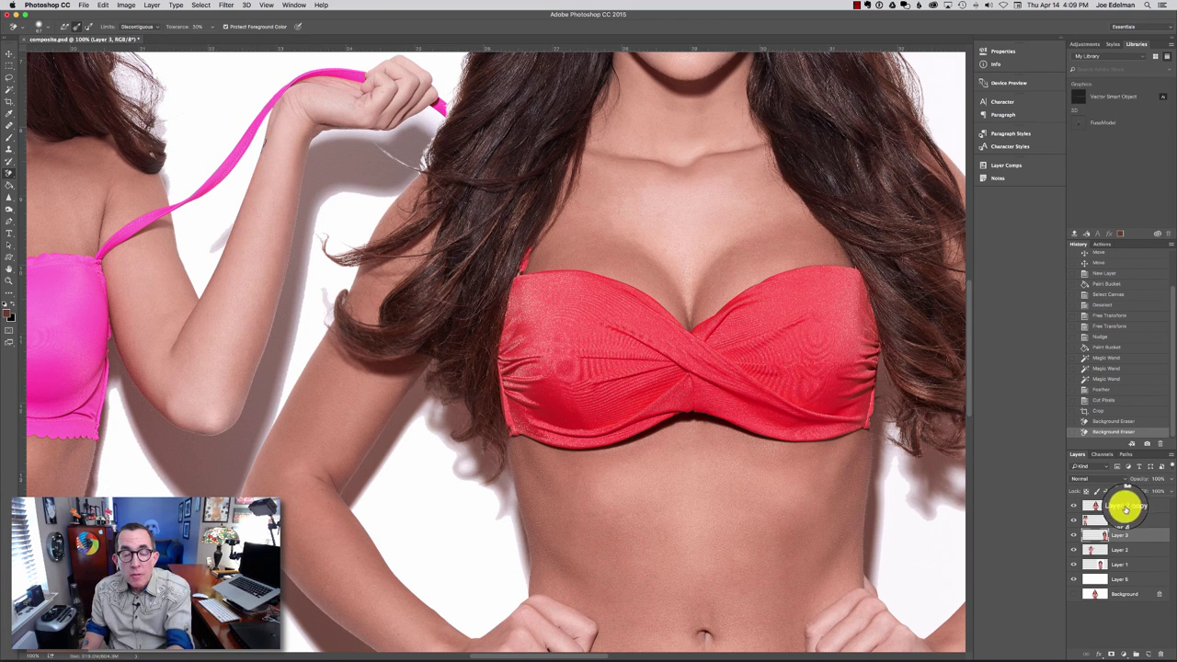
left_click(1121, 506)
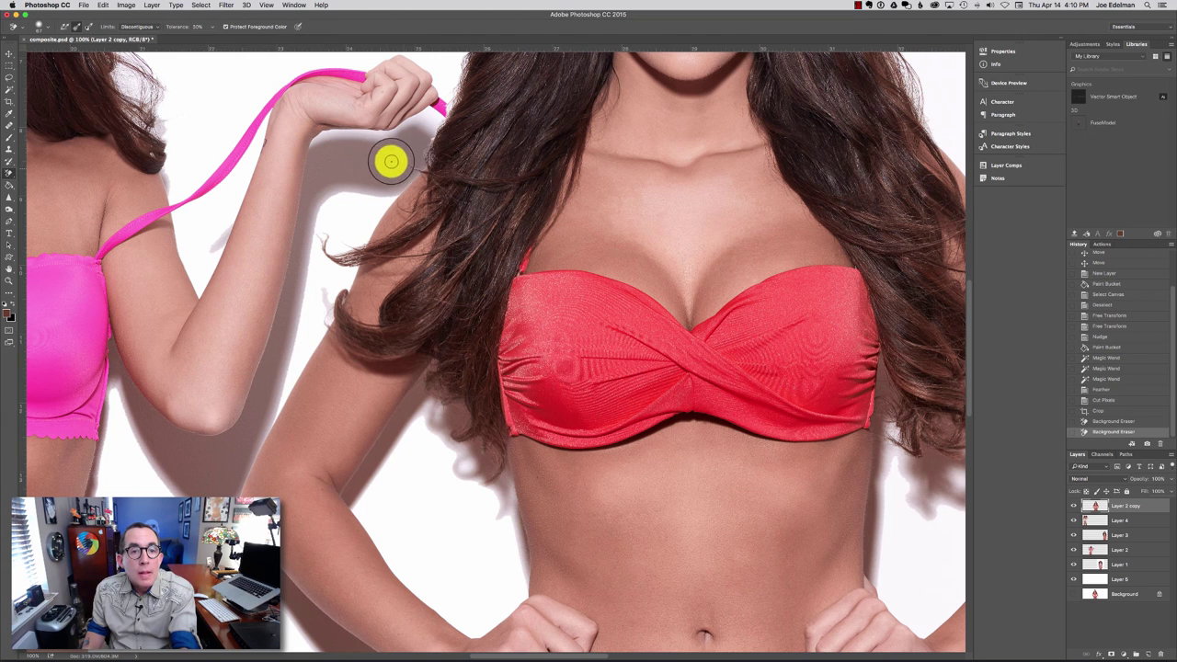
left_click(440, 115)
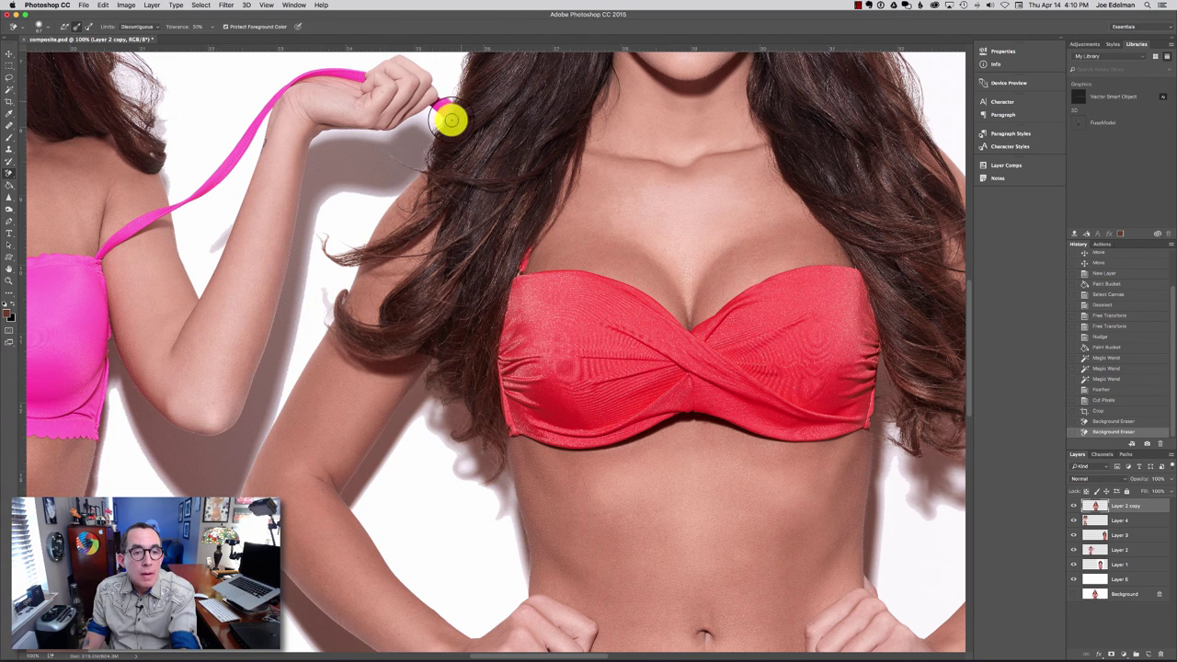
left_click(376, 190)
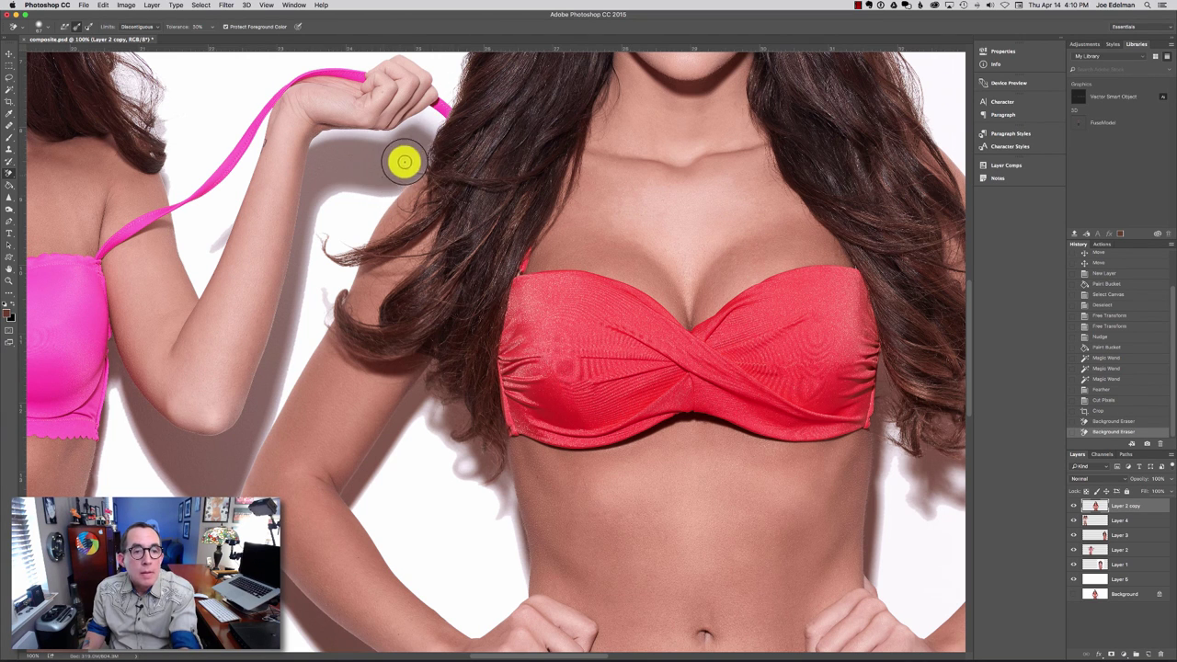